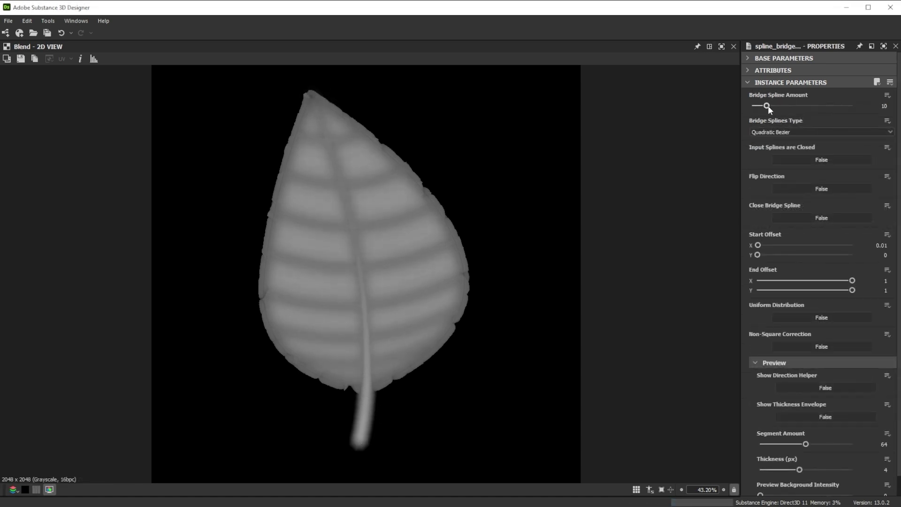
Increase the Bridge Spline Amount slightly on the finished leaf's spline bridge to vary its veins.
mouse_move(767, 106)
mouse_down()
mouse_move(780, 106)
mouse_move(773, 105)
mouse_up()
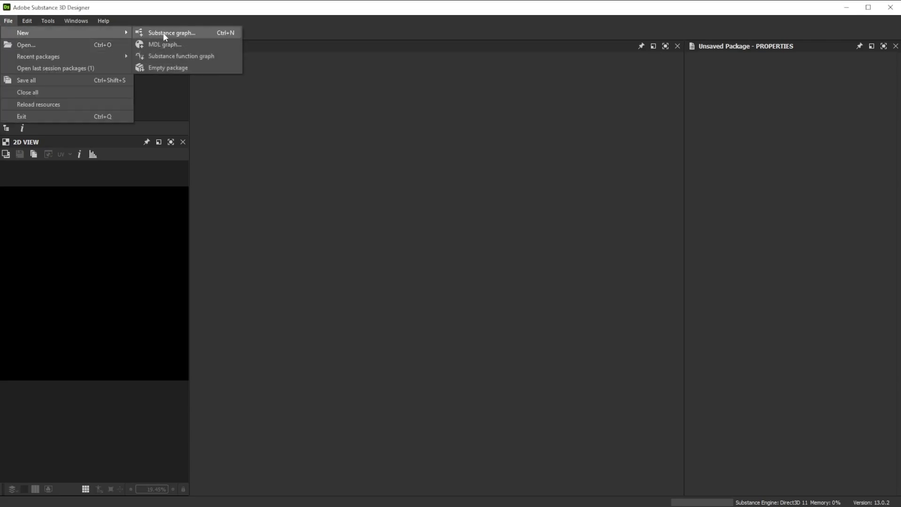
Create a new empty Substance graph.
click(163, 33)
click(565, 373)
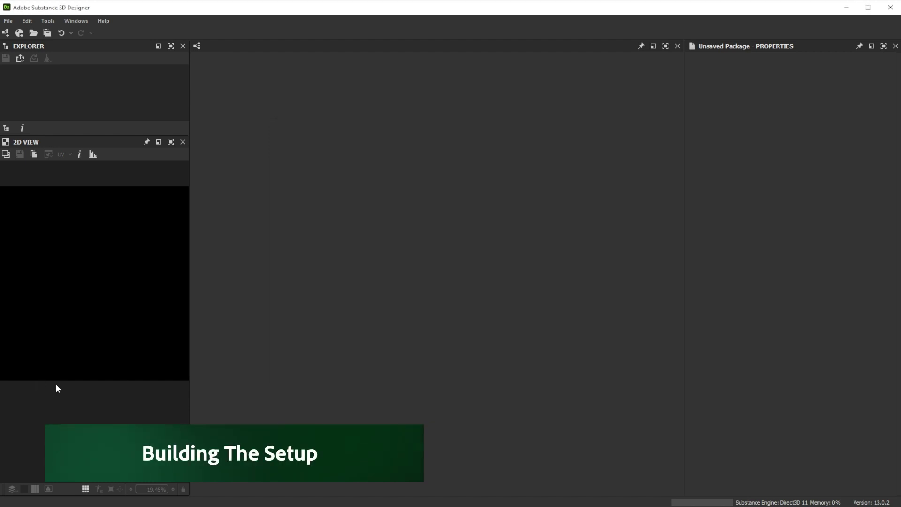
click(183, 409)
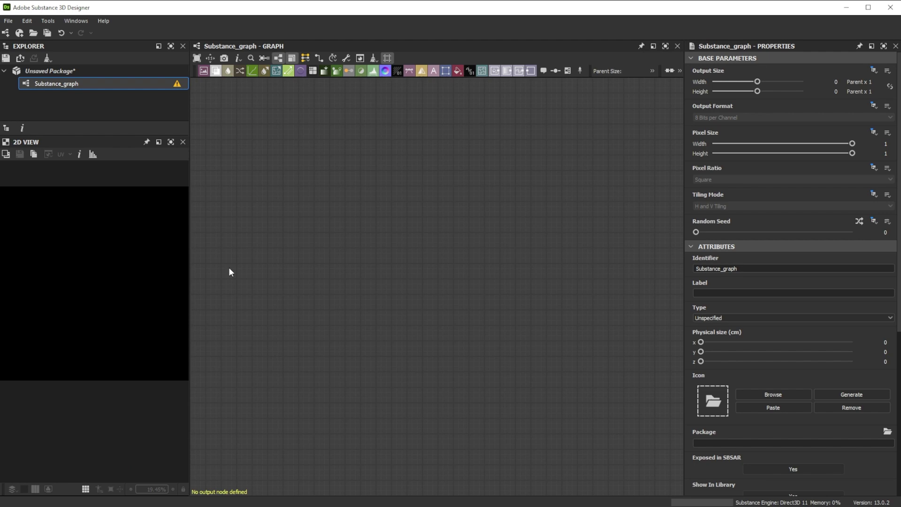
Add a Spline (Poly Quadratic) node and place its four points as a left-bulging leaf edge, with p1 at the base and p4 at the tip.
key(space)
text(pol)
click(250, 306)
drag(73, 344, 72, 337)
drag(18, 206, 40, 256)
drag(58, 207, 77, 213)
Set the spline node's preview Thickness to 8 px.
scroll(794, 329, down, 10)
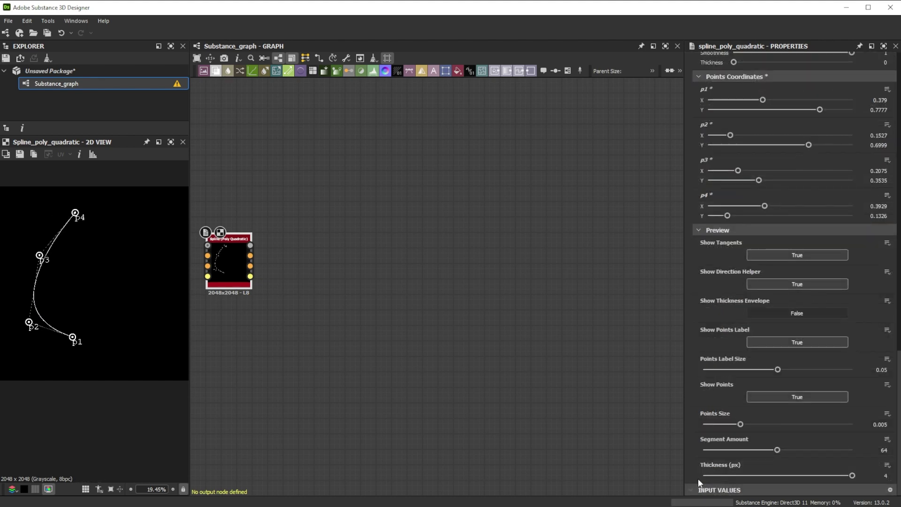
click(885, 475)
text(8)
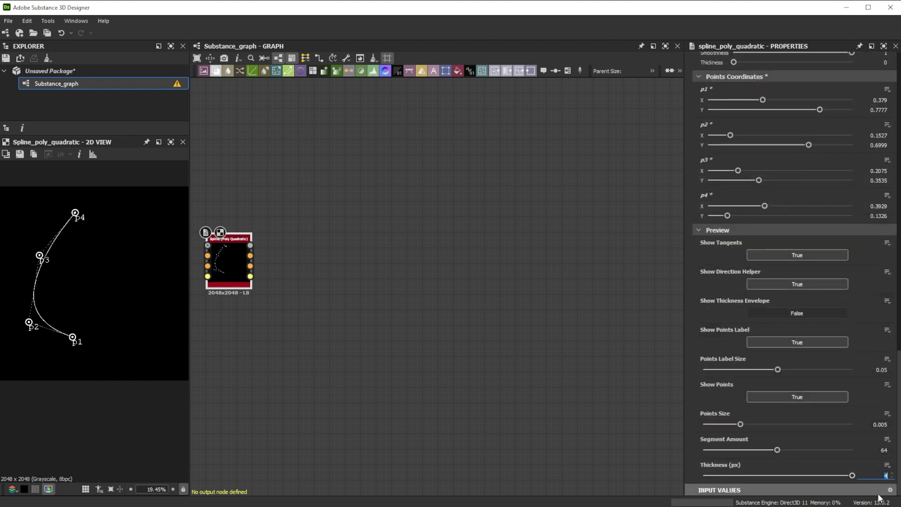
key(Return)
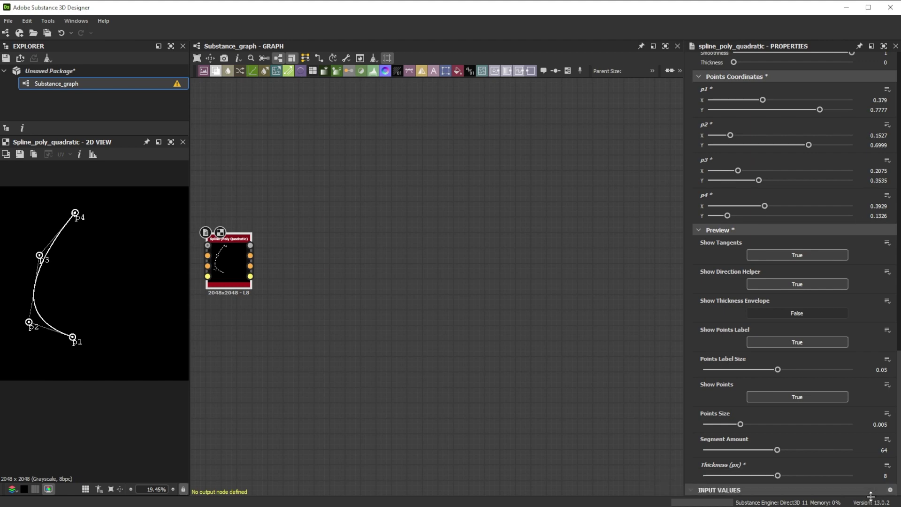
Duplicate the spline node, chain it after the first, and arrange its four points in a near-vertical line from tip to base as the midrib.
key(ctrl+d)
drag(250, 266, 301, 266)
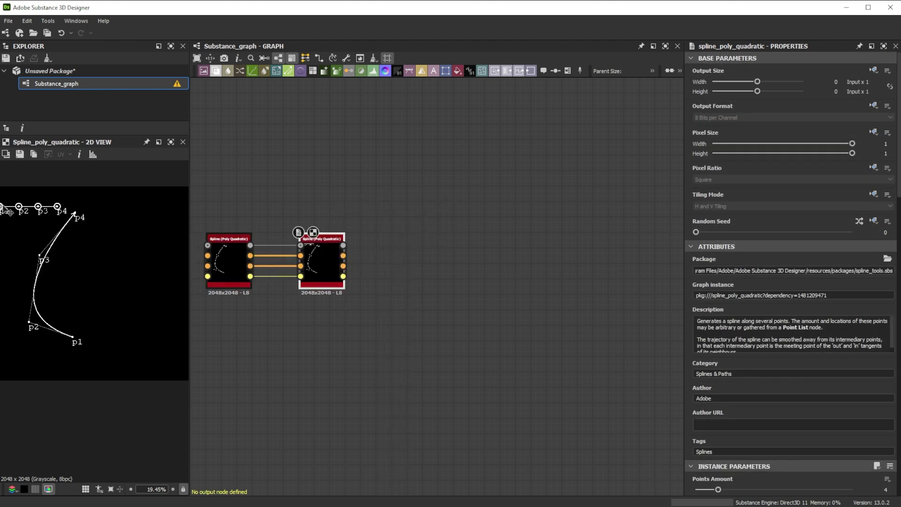
drag(5, 207, 80, 248)
drag(38, 206, 80, 308)
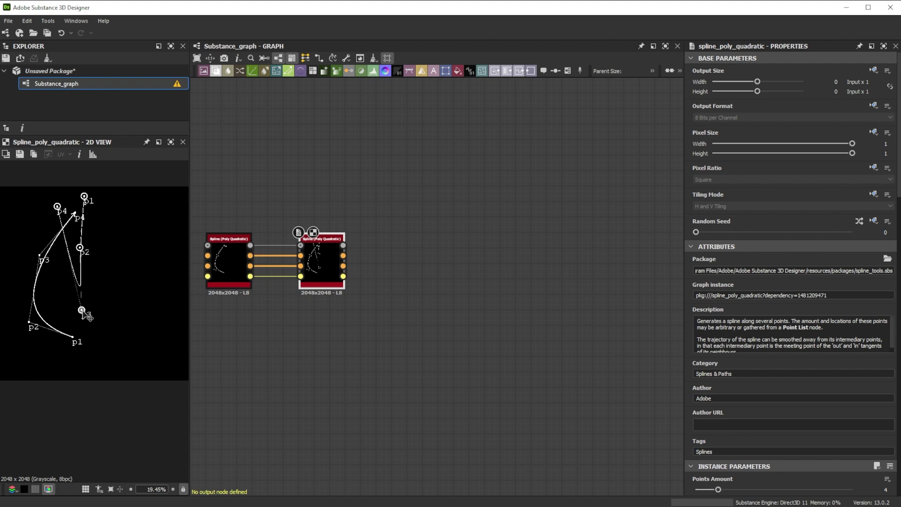
drag(57, 207, 79, 368)
Enable Flip Direction, Connect Start to Input Spline and Connect End to Input Spline on the midrib spline.
scroll(767, 309, down, 5)
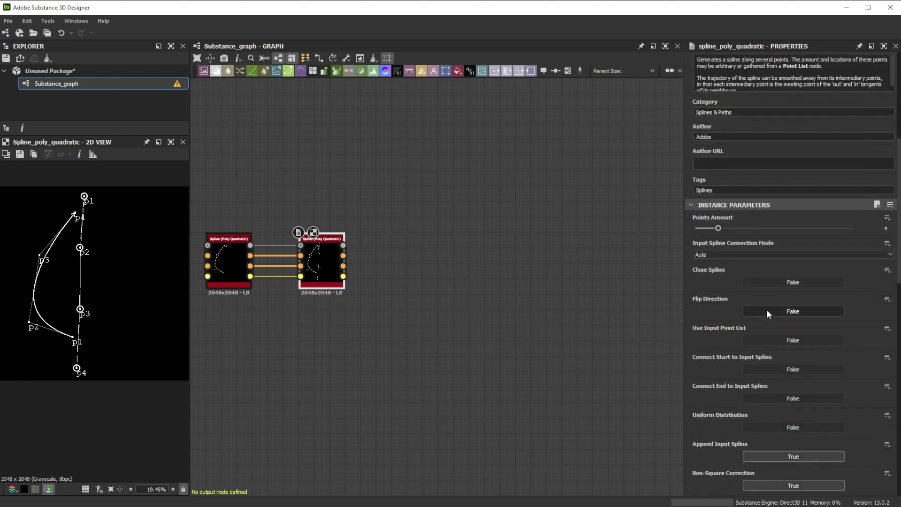
click(767, 311)
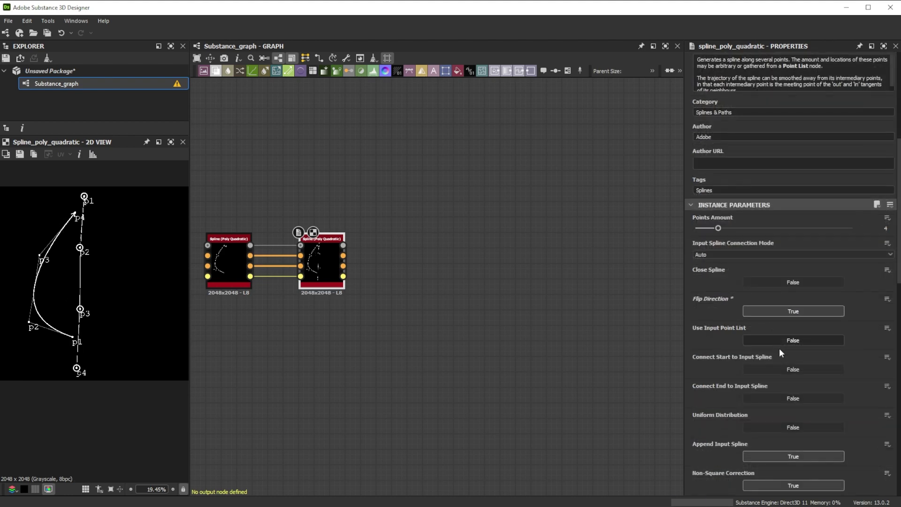
click(786, 368)
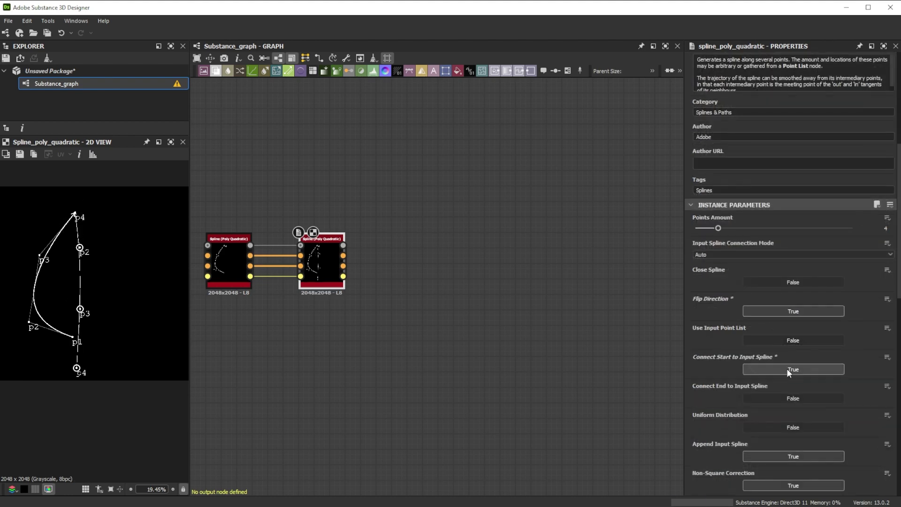
click(787, 398)
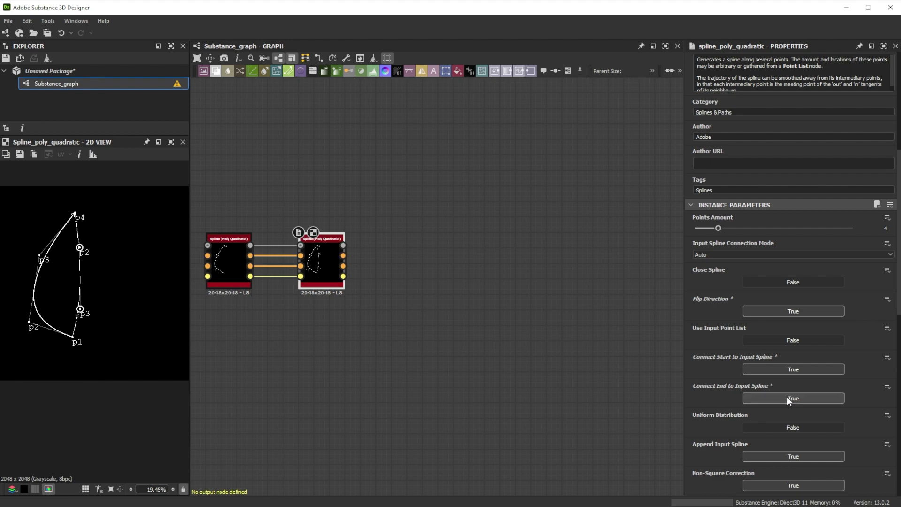
scroll(789, 400, down, 10)
scroll(95, 218, up, 2)
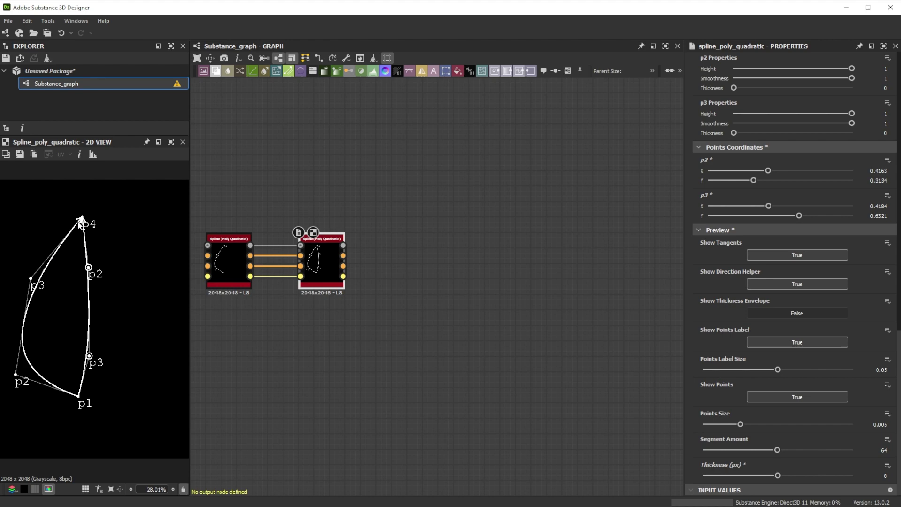
Duplicate the first spline node, chain it after the midrib node, and move p2 and p3 outward to the right to form the leaf's right edge.
click(229, 279)
key(ctrl+d)
drag(424, 301, 399, 281)
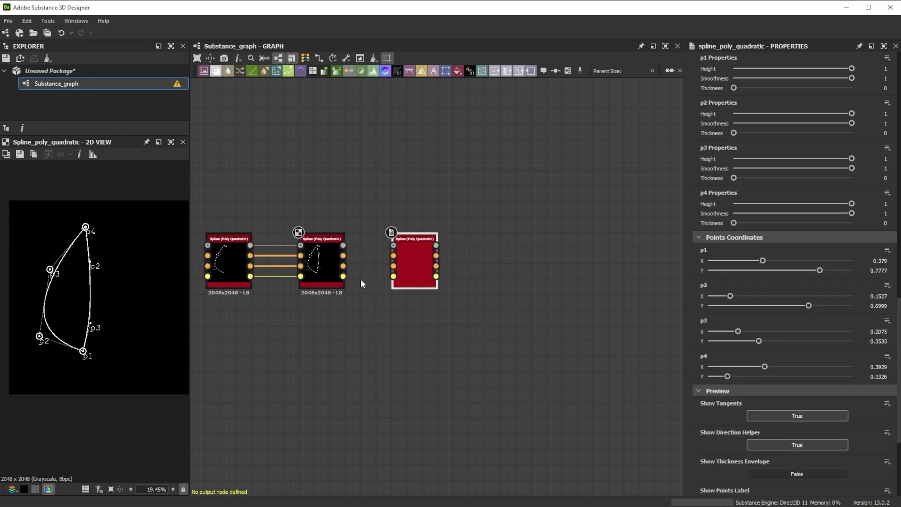
shift+drag(343, 276, 393, 276)
click(403, 269)
drag(40, 336, 135, 343)
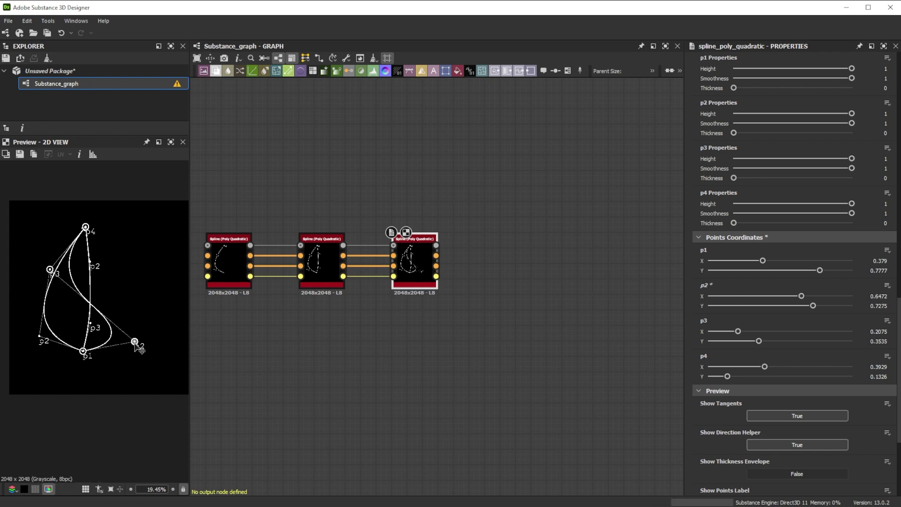
drag(50, 269, 133, 264)
Add a Spline Select node and feed it all outputs of the third spline node.
key(space)
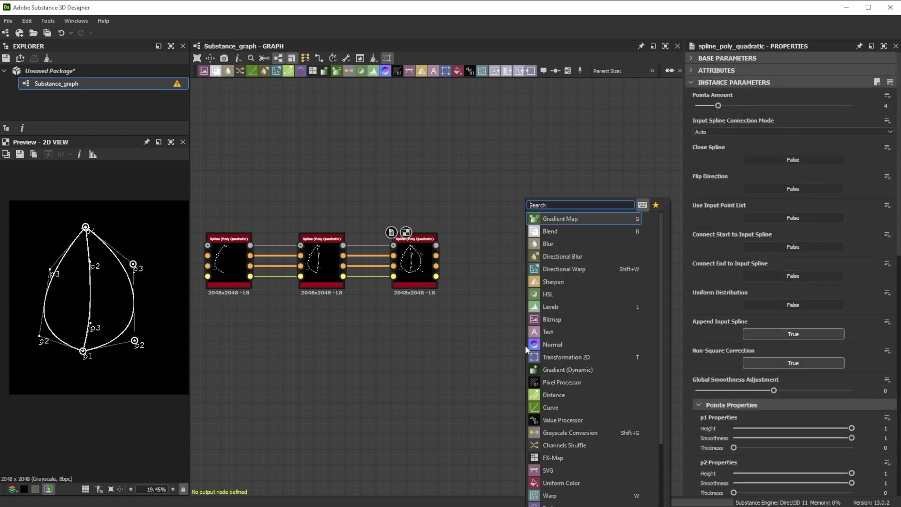
text(spline)
click(538, 288)
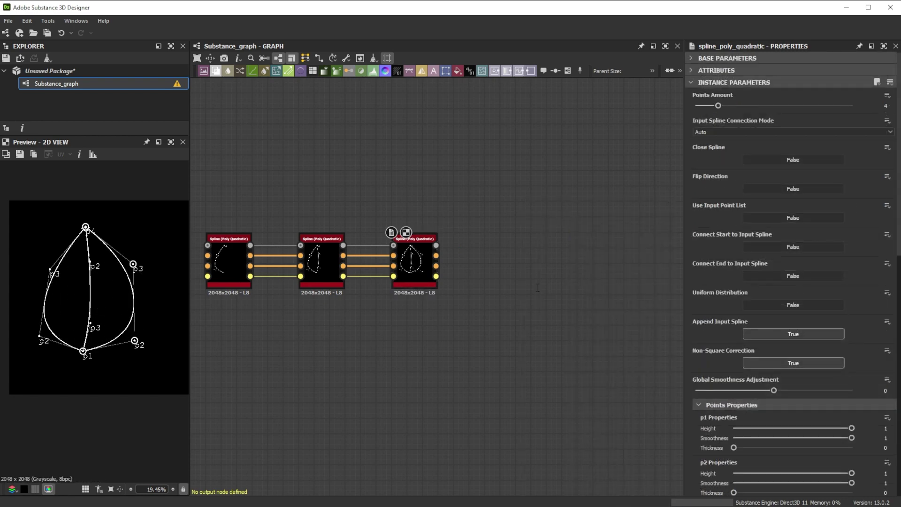
shift+drag(436, 266, 502, 347)
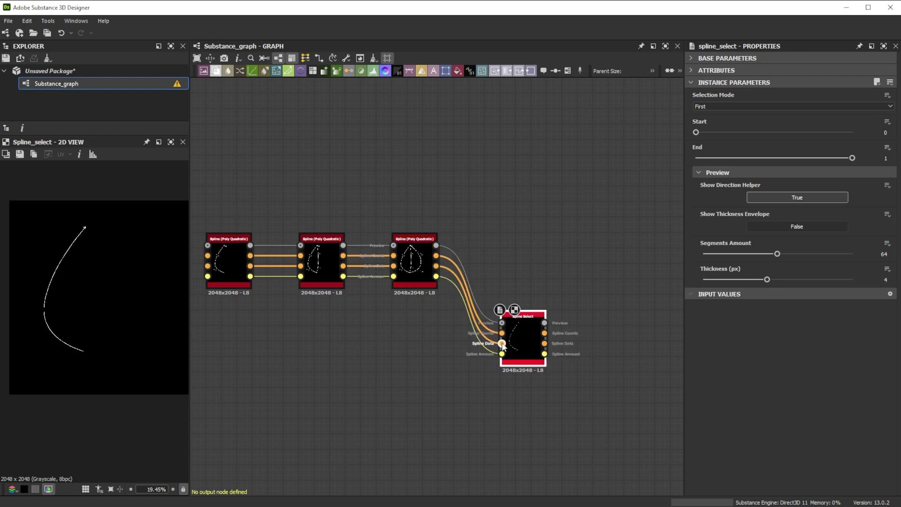
Set the Spline Select node's Selection Mode to Index with Spline Index 2.
click(719, 106)
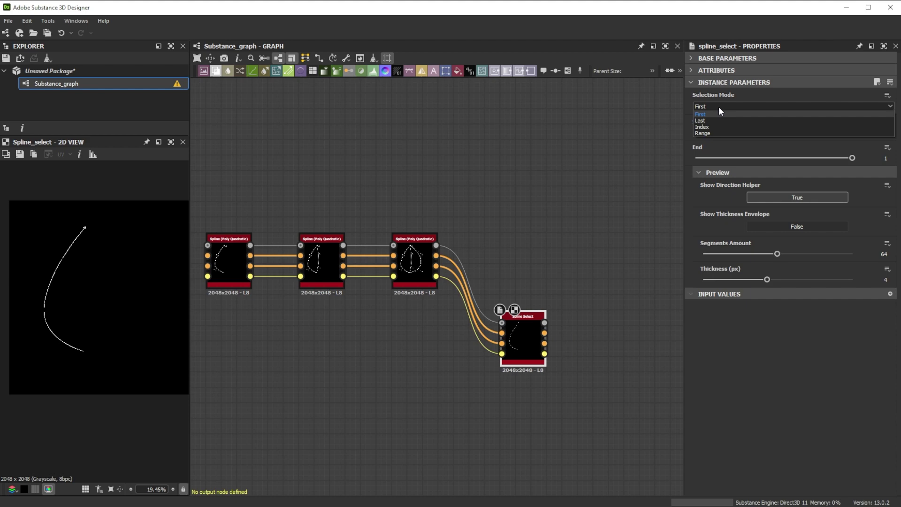
click(714, 127)
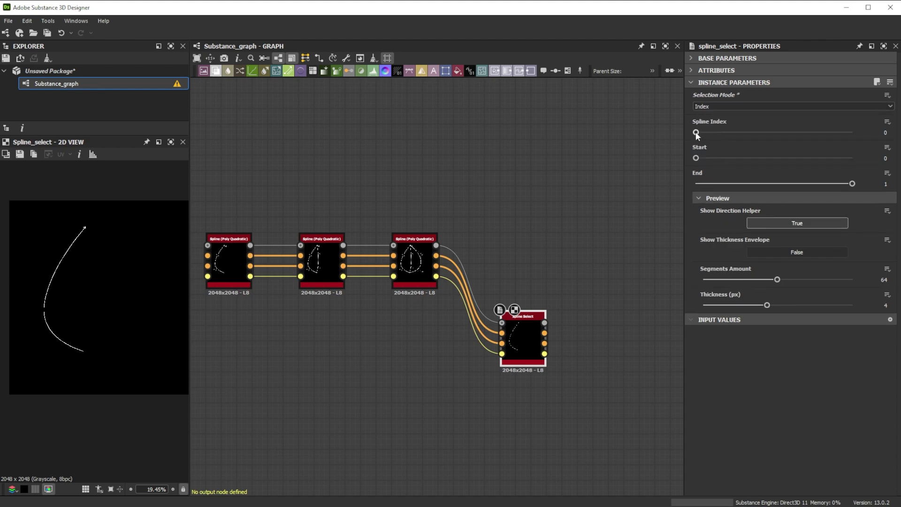
drag(696, 133, 731, 134)
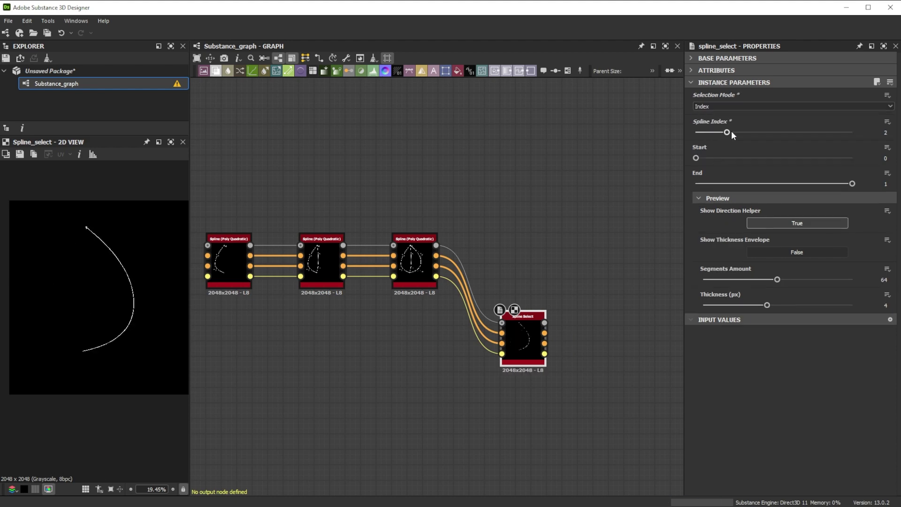
Add a Spline Append node, connecting Spline Select to its first input set and the first spline node to its second set.
key(space)
text(spline)
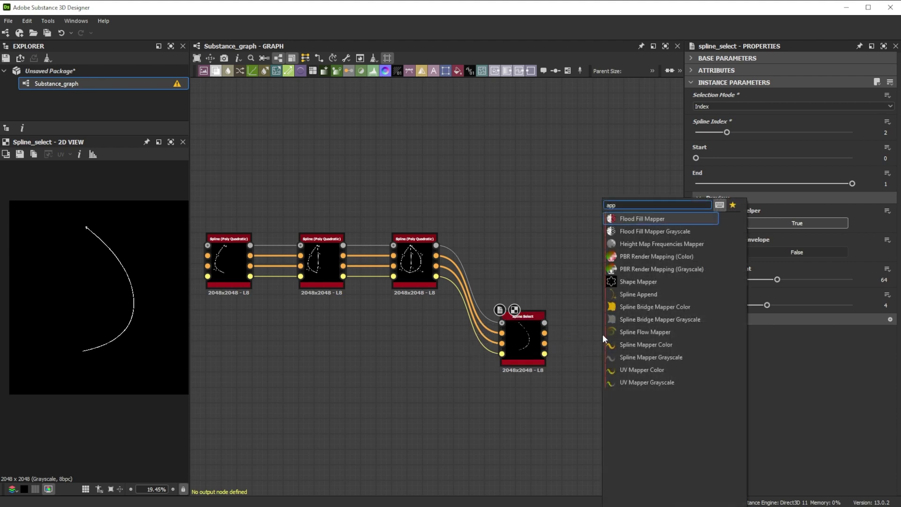
click(629, 306)
drag(604, 338, 602, 366)
drag(545, 354, 580, 353)
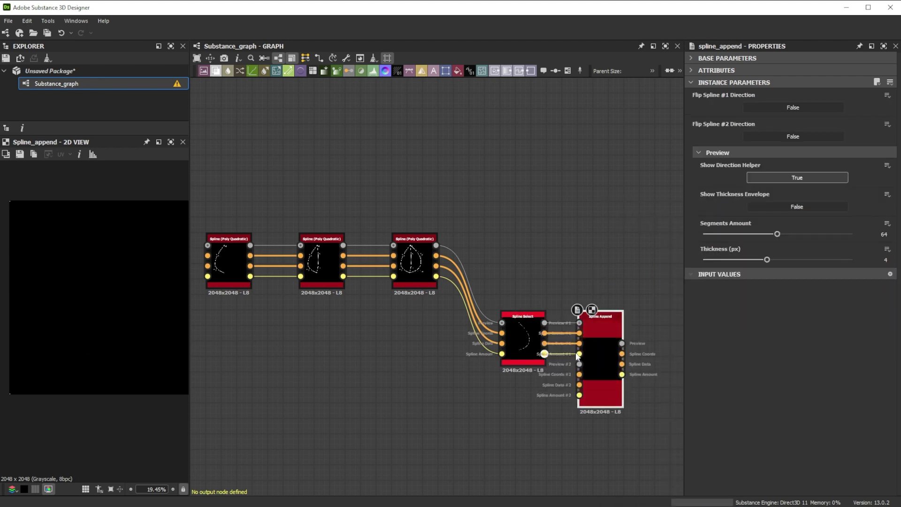
drag(251, 276, 584, 398)
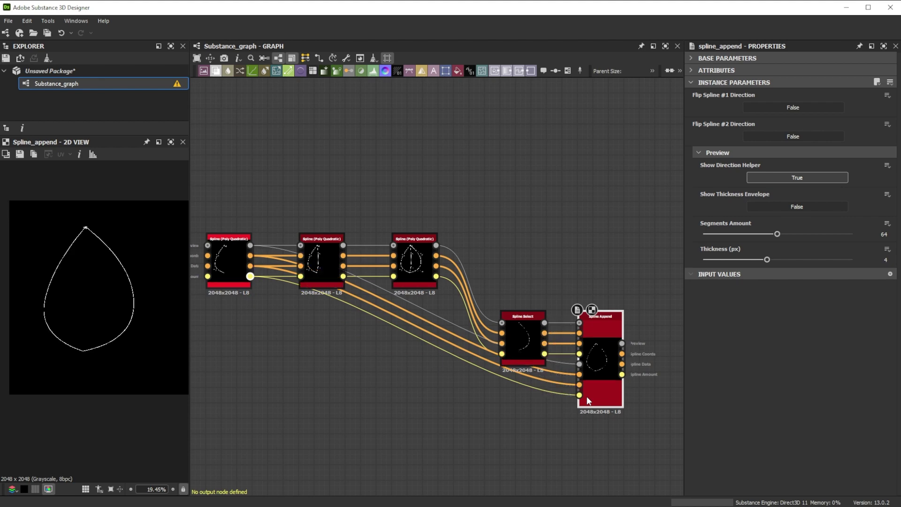
Add a Spline Fill node and connect the Spline Append's coordinates, data and amount outputs to it.
key(space)
text(fill)
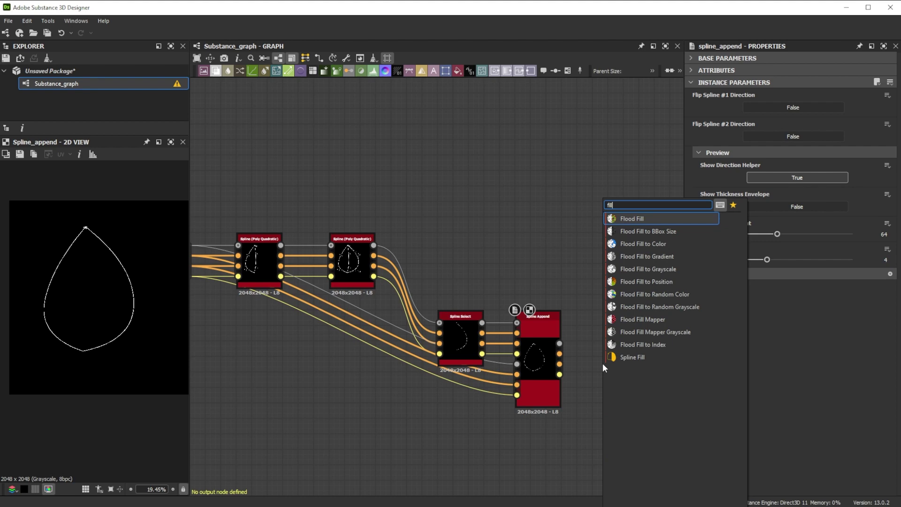
click(628, 359)
drag(603, 372, 618, 361)
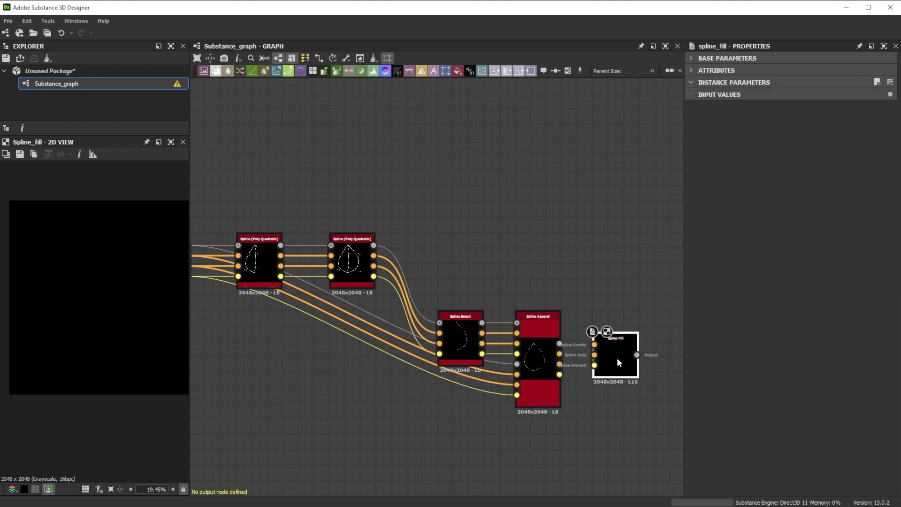
drag(559, 369, 594, 365)
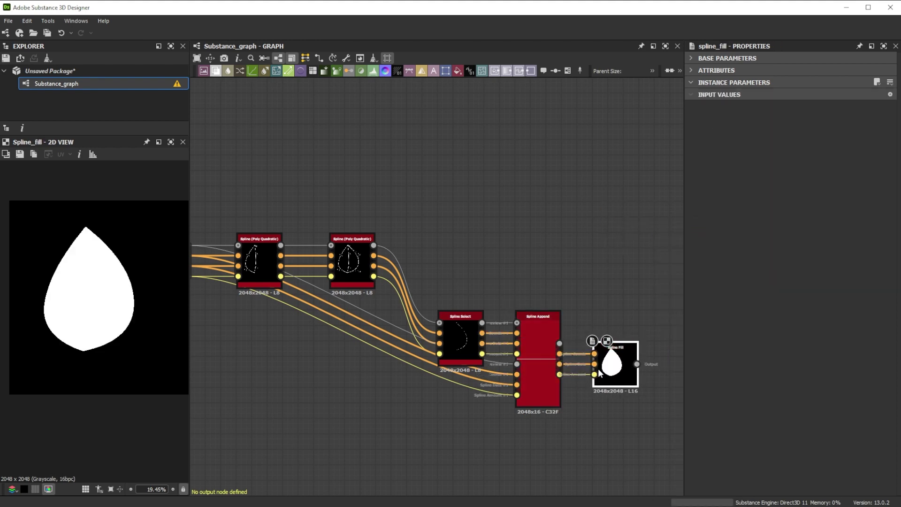
Add a Bevel node after the Spline Fill.
scroll(611, 375, down, 1)
middle_drag(610, 375, 409, 381)
key(space)
text(bevel)
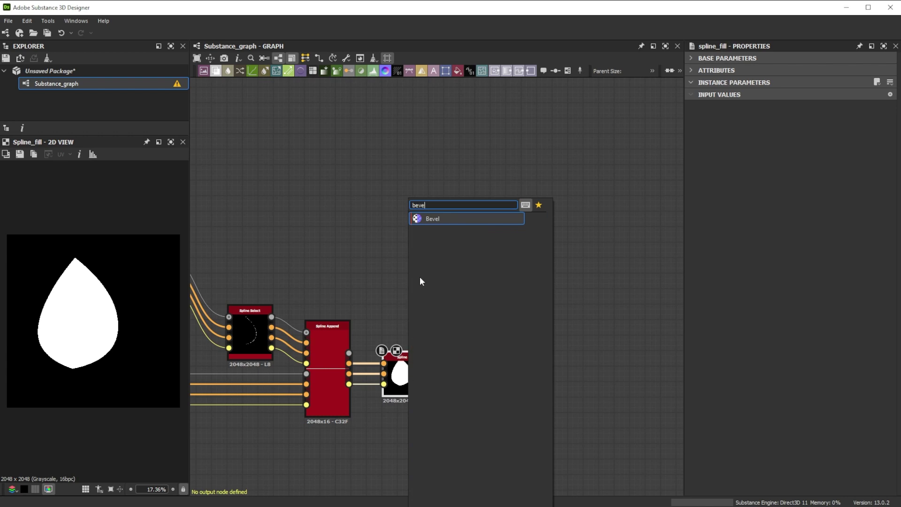
click(440, 222)
Add a Threshold node after the Bevel and set its Threshold to 0.95.
key(space)
text(t)
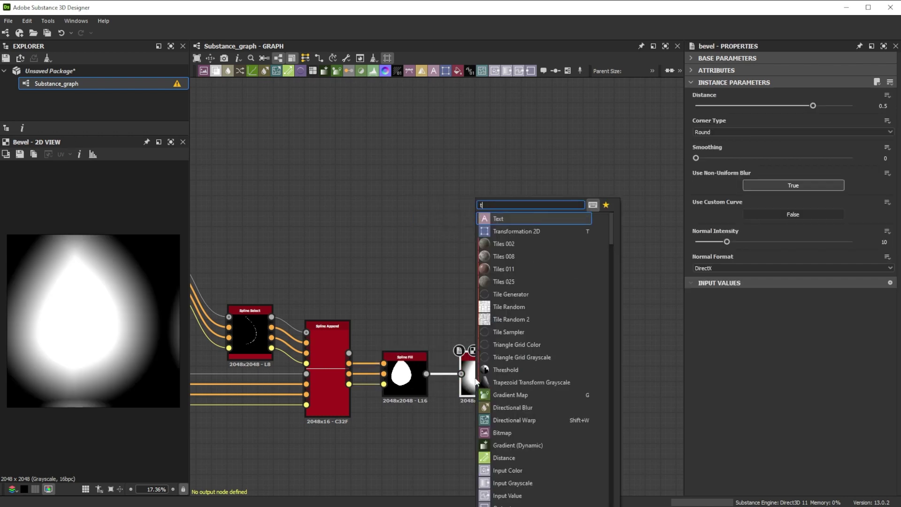
text(hreshold)
click(517, 222)
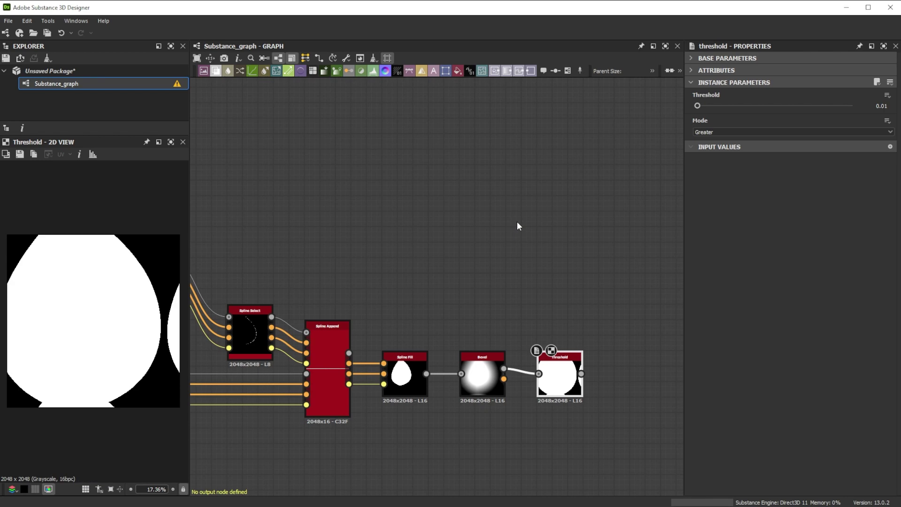
click(881, 106)
text(0.95)
key(Return)
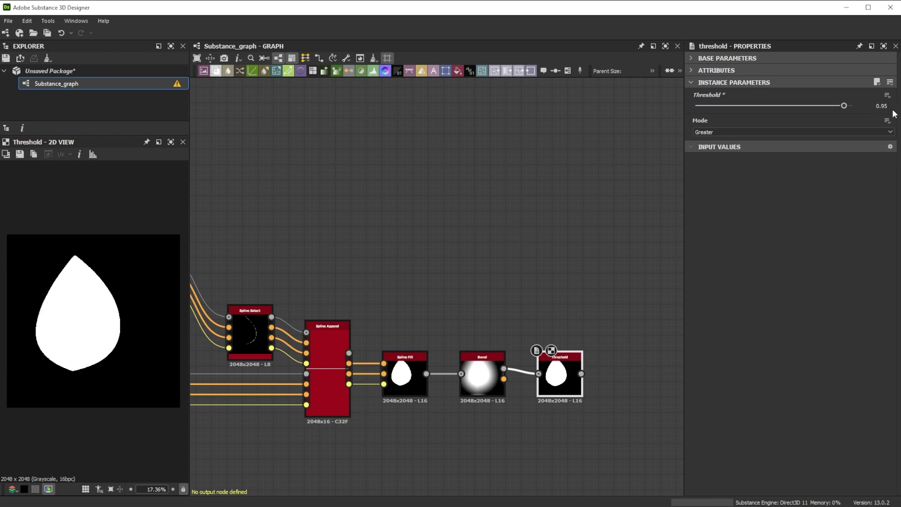
Add a Spline Bridge (List) node above the fill chain and connect the third spline node's outputs to it.
middle_drag(249, 111, 330, 148)
key(space)
text(brid)
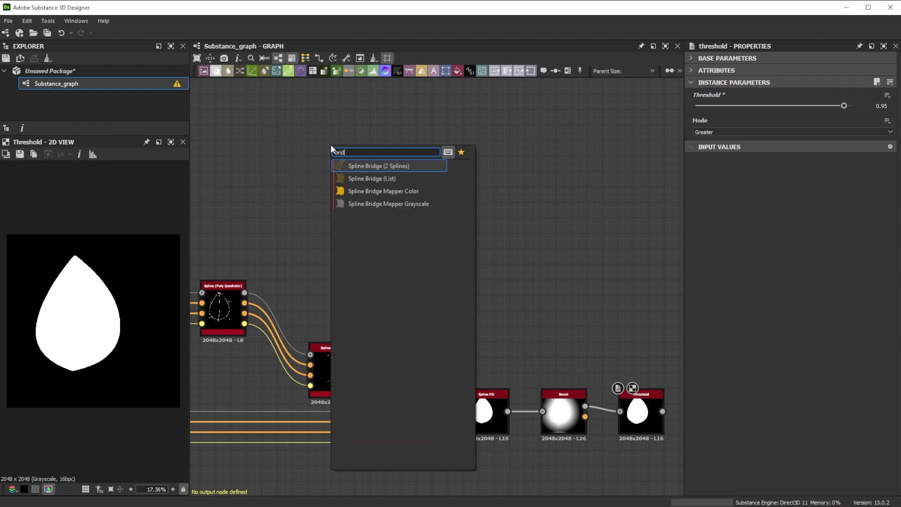
text(ge)
click(364, 179)
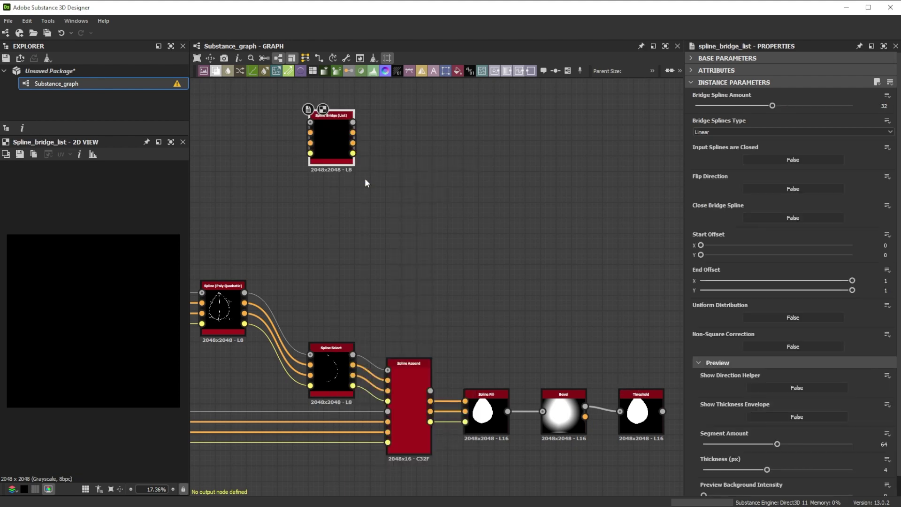
drag(250, 290, 311, 133)
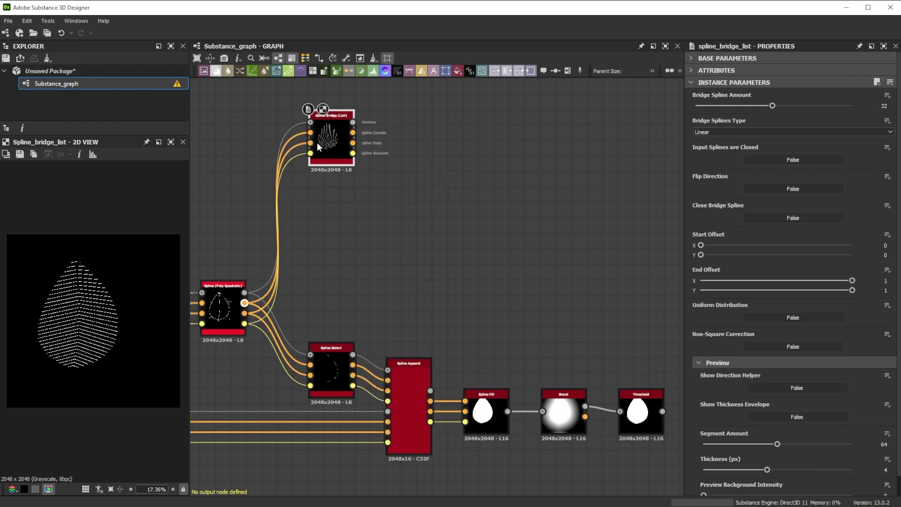
Set the Spline Bridge (List) node's Bridge Spline Amount to 10, Bridge Splines Type to Quadratic Bezier and Start Offset X to 0.01.
double_click(877, 106)
text(10)
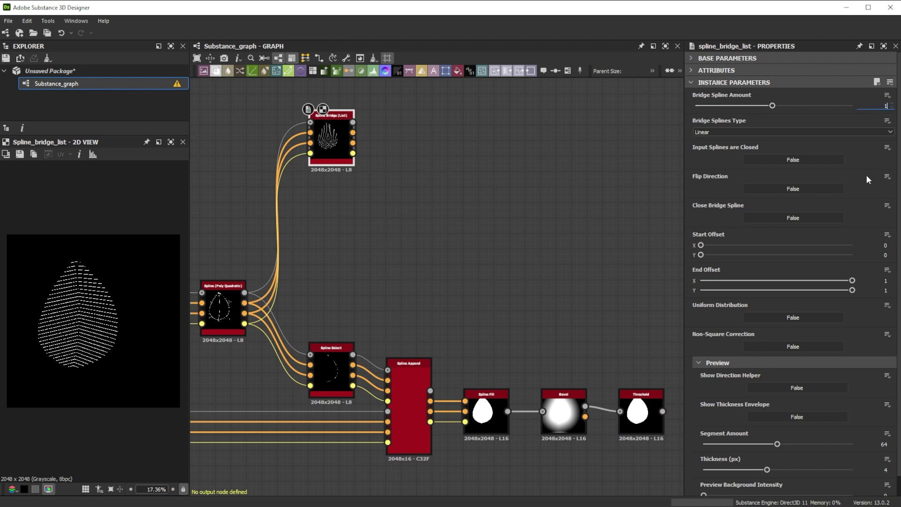
click(799, 131)
click(792, 146)
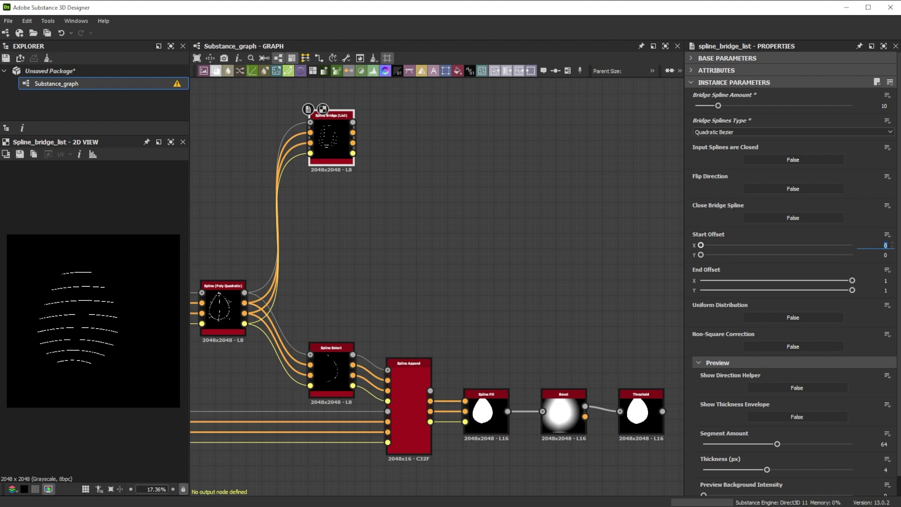
text(.01)
key(Return)
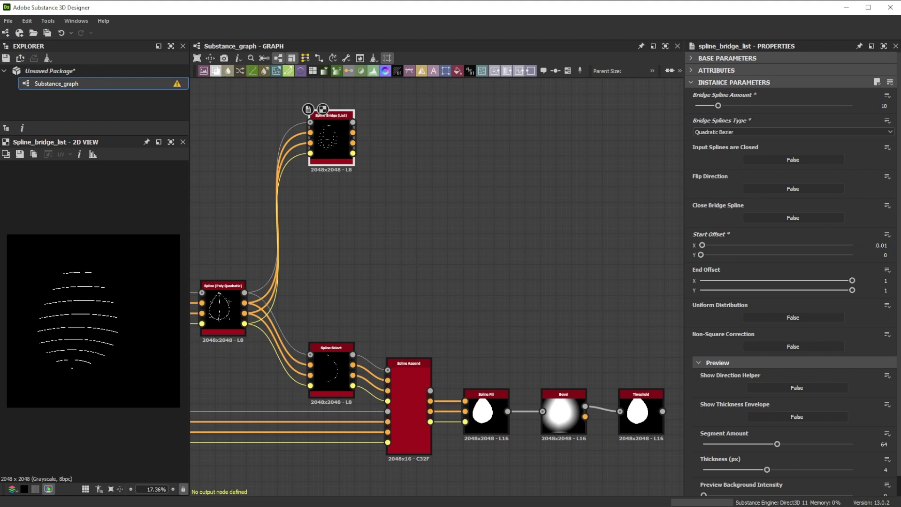
Add a Spline Bridge Mapper Grayscale node and connect the Spline Bridge (List)'s coordinates, data and amount outputs to it.
key(space)
text(bridge)
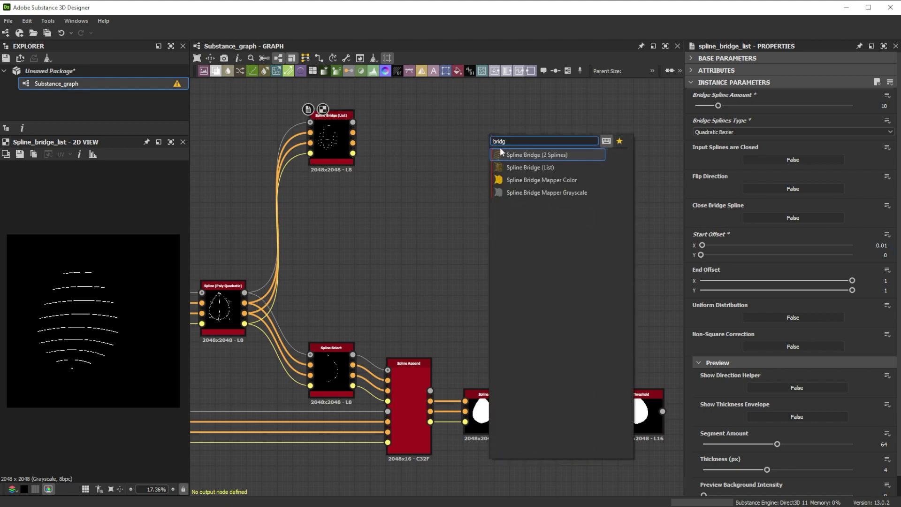
key(Escape)
drag(353, 132, 465, 132)
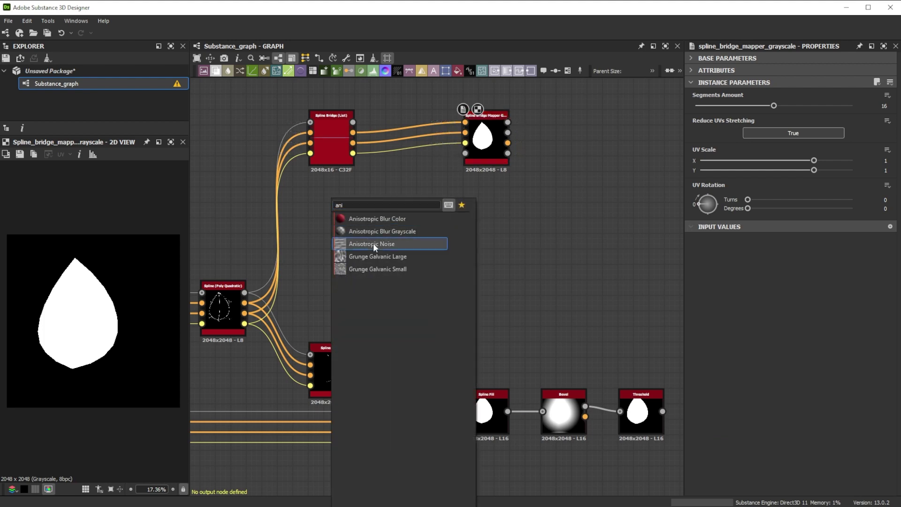
Add an Anisotropic Noise node with Rotate set to True and connect it to the Spline Bridge Mapper's color input.
click(372, 242)
click(762, 187)
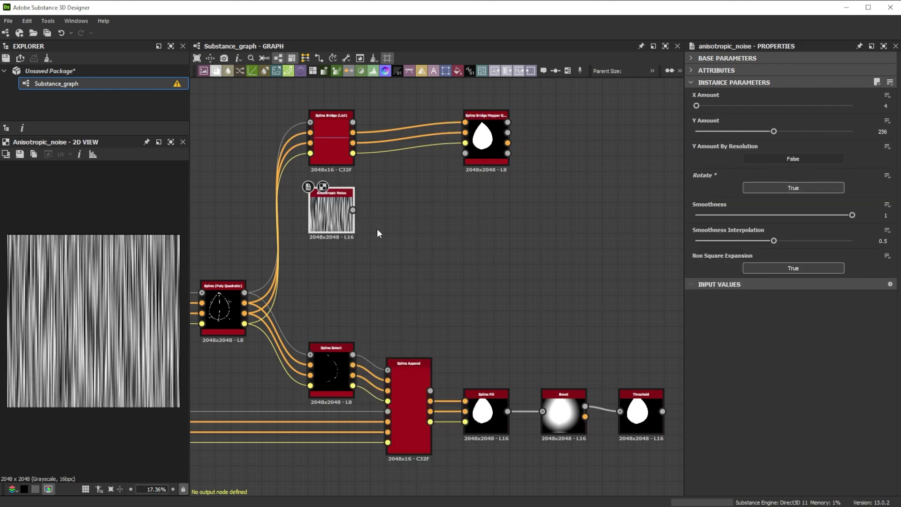
drag(353, 210, 471, 153)
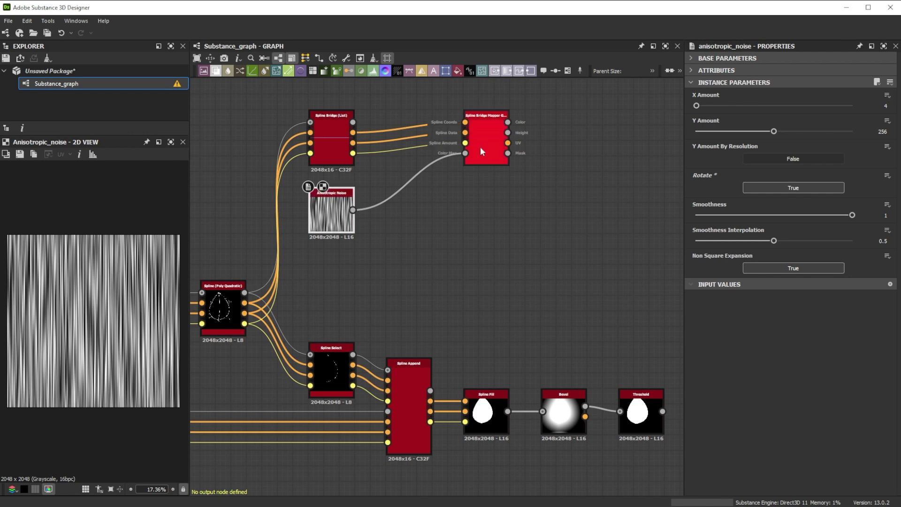
Set Reduce UVs Stretching to False and UV Scale X and Y to 0.35 on the Spline Bridge Mapper Grayscale node.
double_click(486, 141)
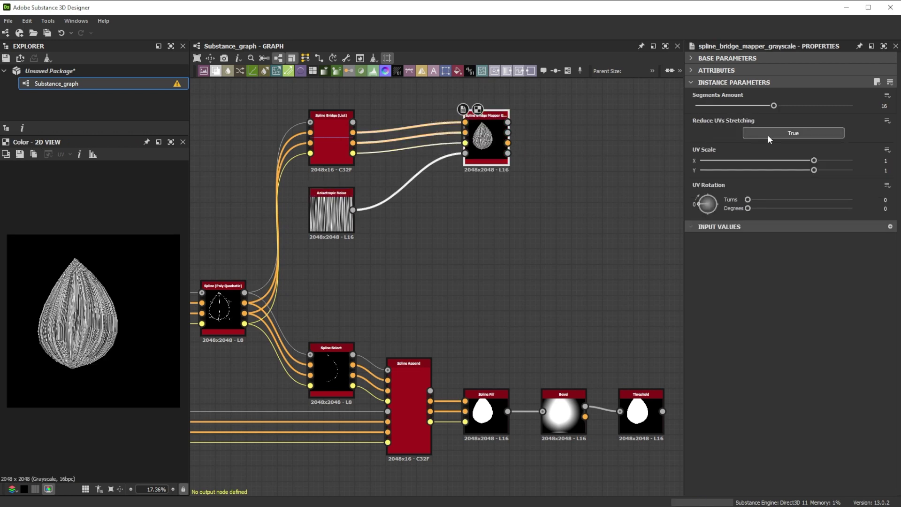
click(767, 135)
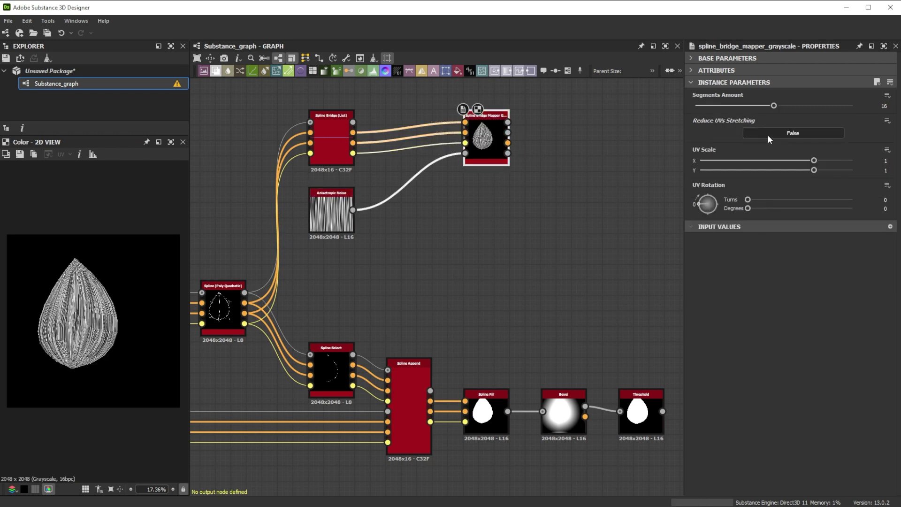
click(881, 161)
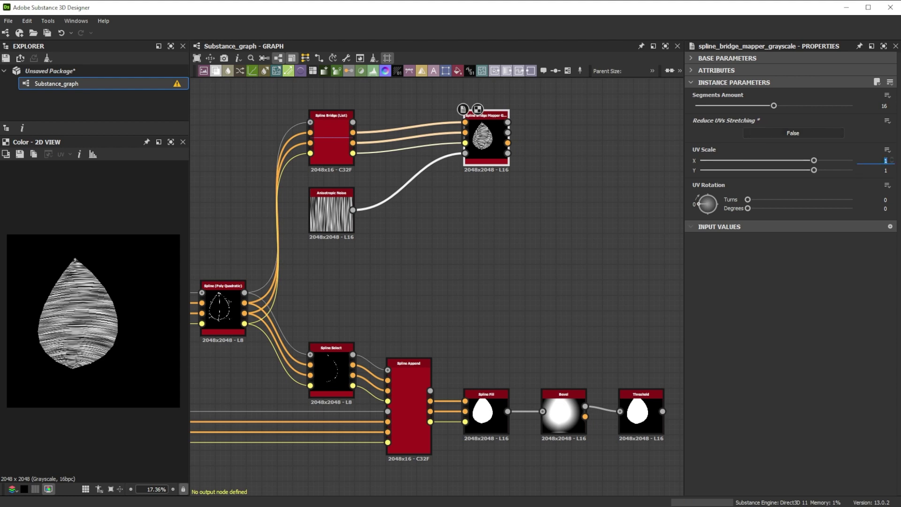
text(.35)
key(Tab)
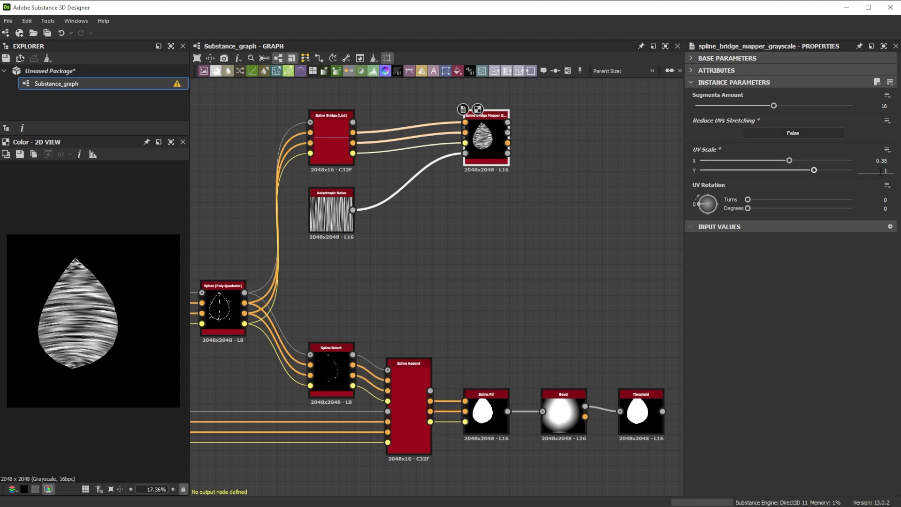
key(Return)
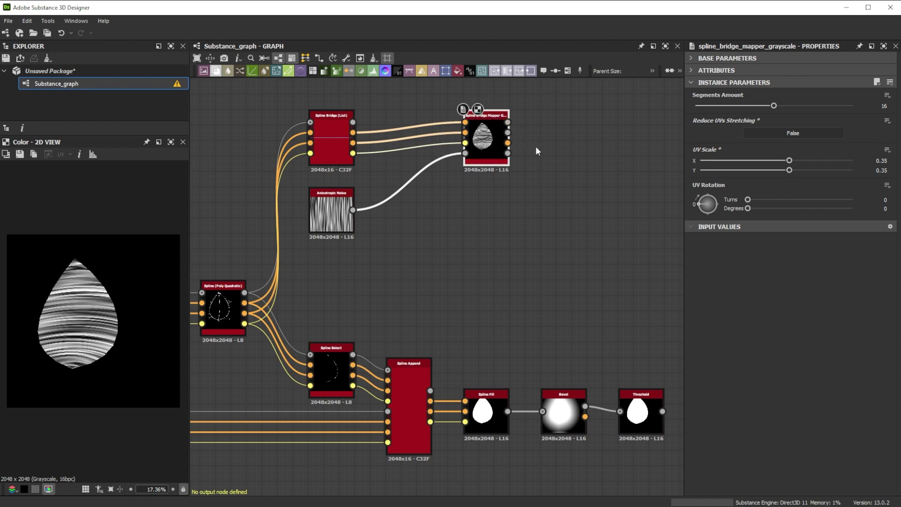
Add a second Spline Append node, connecting the Spline Bridge (List) to its first input set and the Spline (Poly Quadratic) to its second.
key(space)
text(spline)
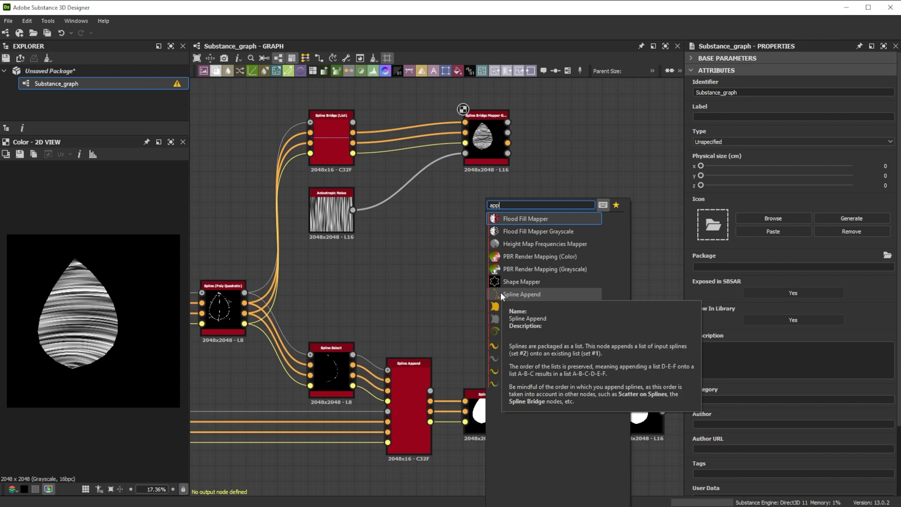
click(501, 293)
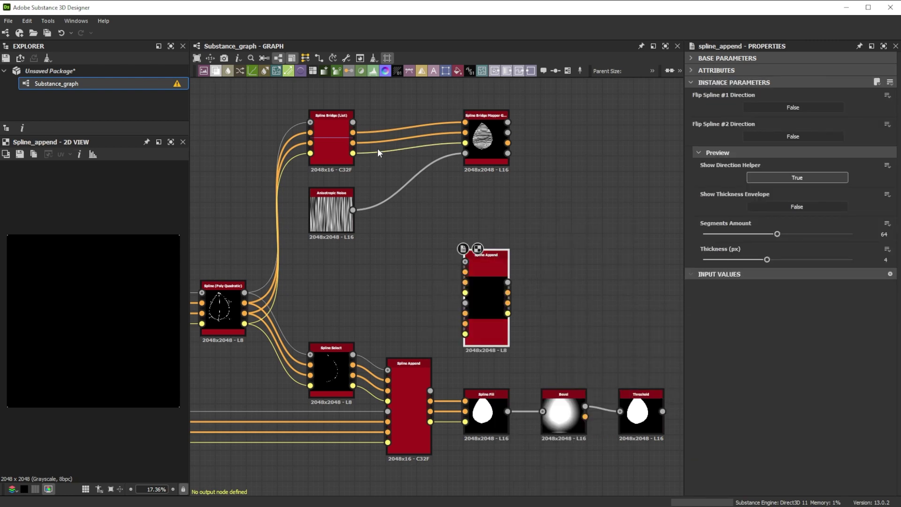
drag(363, 142, 466, 269)
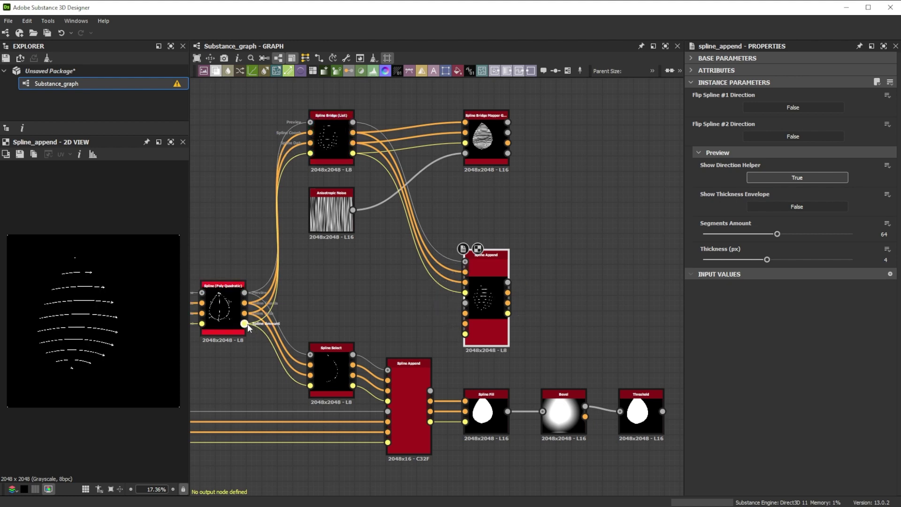
drag(247, 323, 551, 290)
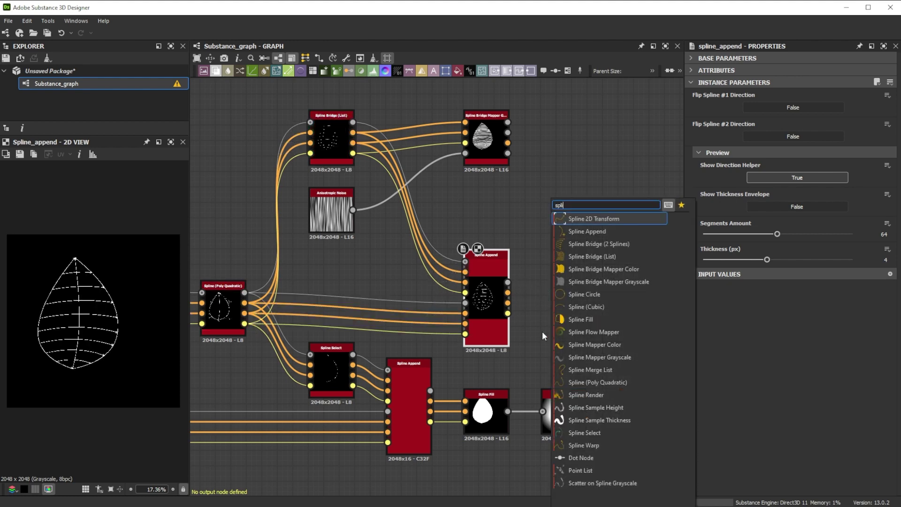
Add a Spline Render node after the new Spline Append, connect all its spline outputs and preview the render.
key(Escape)
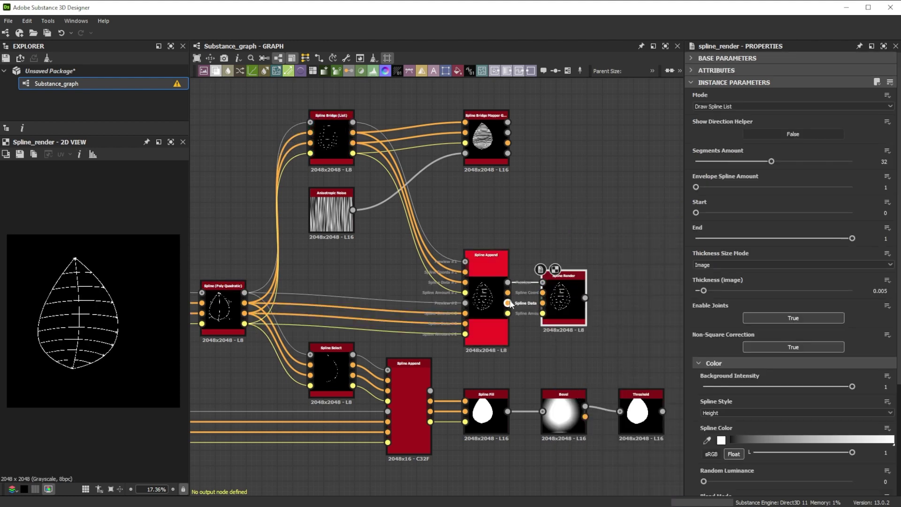
double_click(562, 305)
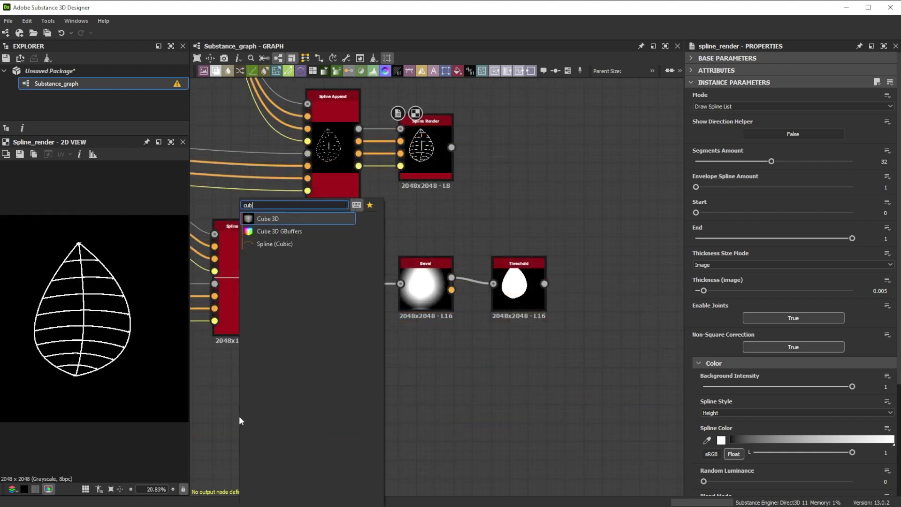
Add a Spline (Cubic) node and shape a curved stem from about (0.39, 0.44) to (0.24, 0.92), with tangents bending it outward.
click(274, 245)
drag(20, 322, 77, 305)
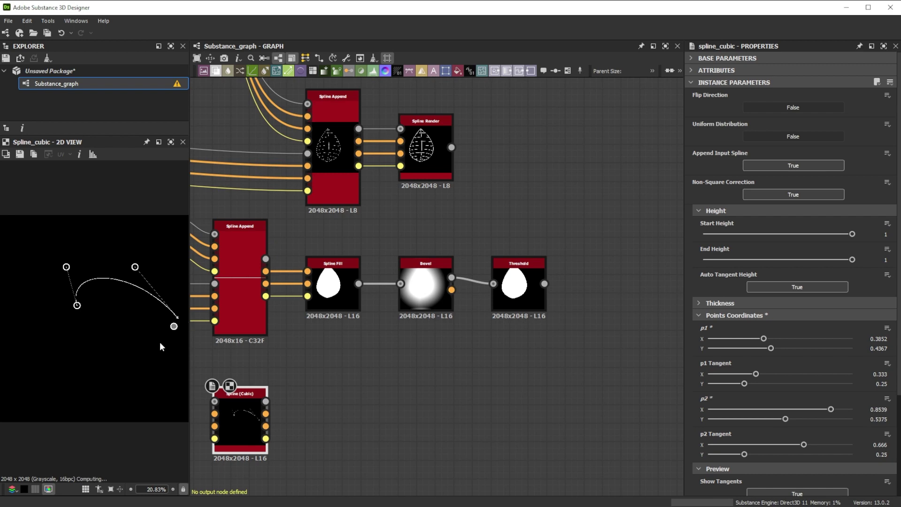
drag(177, 322, 48, 406)
drag(135, 267, 77, 376)
drag(66, 267, 79, 344)
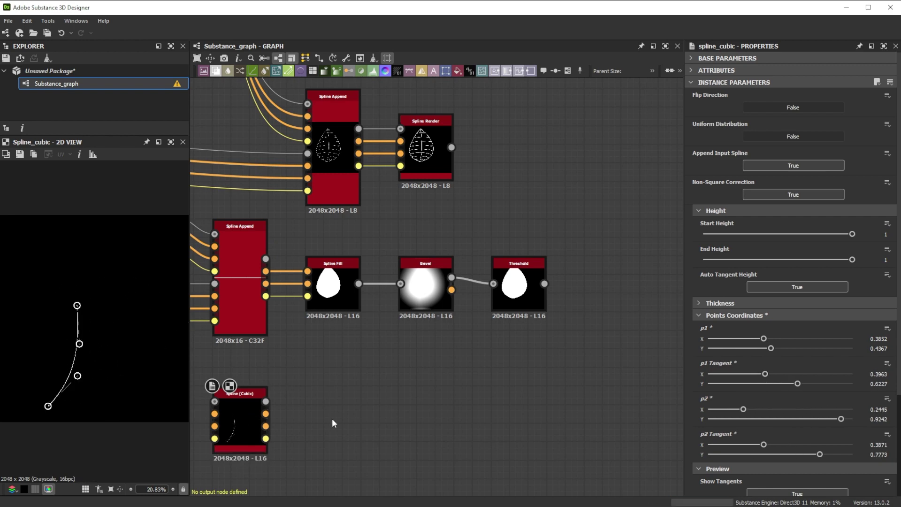
Add a Spline Render node, connect the Spline (Cubic)'s coordinates, data and amount outputs, and set Spline Style to Gradient.
key(space)
text(render)
click(366, 284)
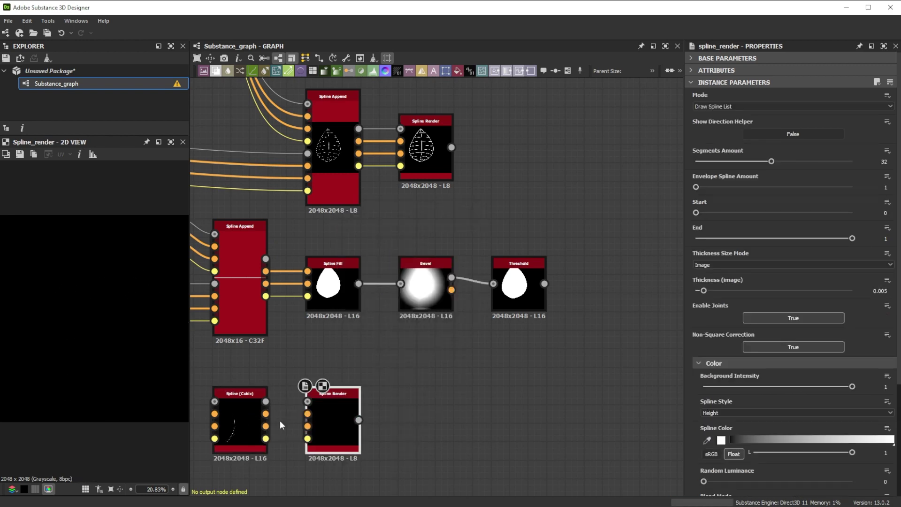
drag(285, 429, 286, 428)
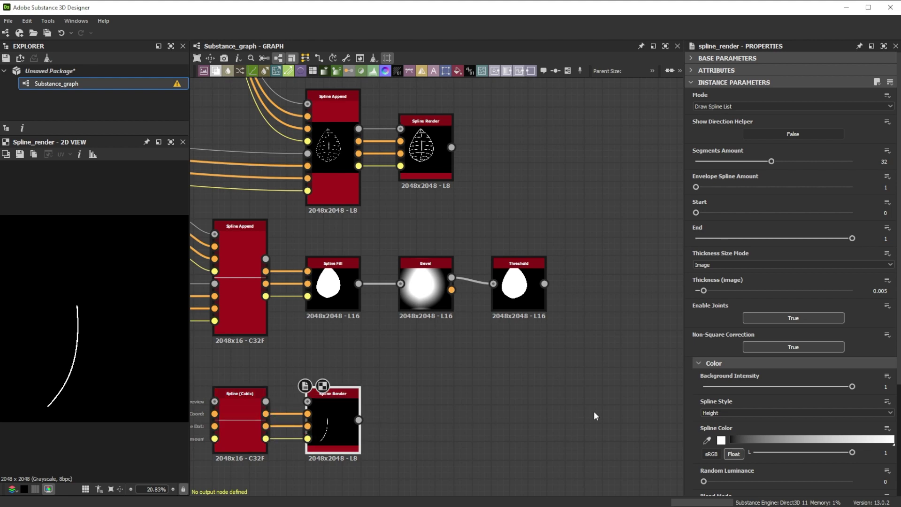
click(707, 415)
click(713, 427)
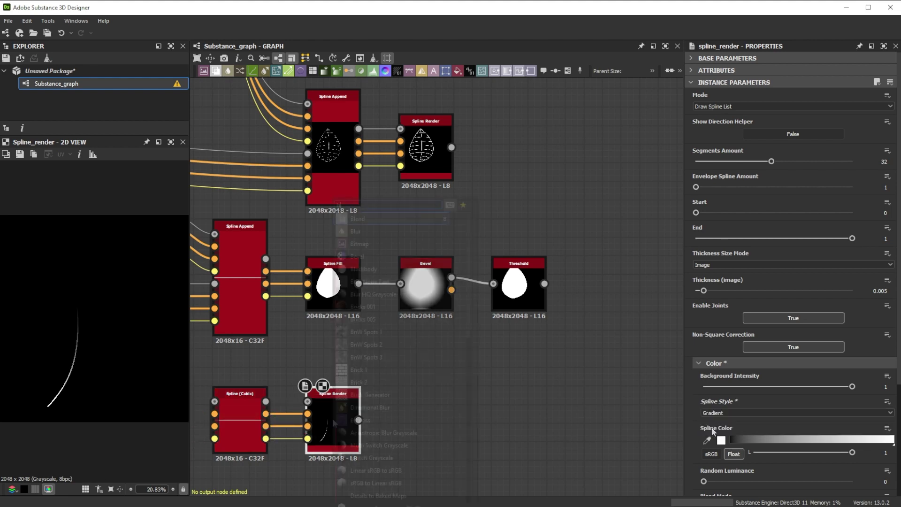
Add a Blur HQ Grayscale node after the stem's Spline Render and set its Intensity to 3.5.
key(space)
text(blu)
click(368, 244)
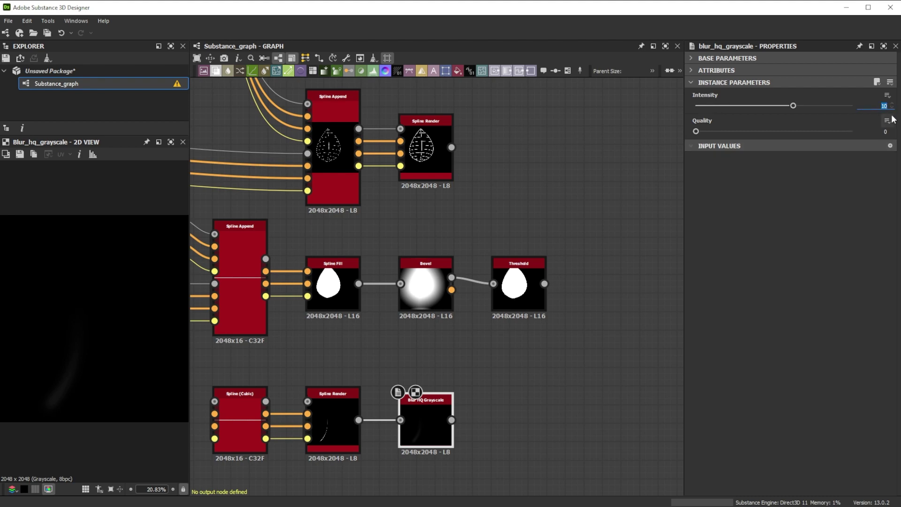
key(Return)
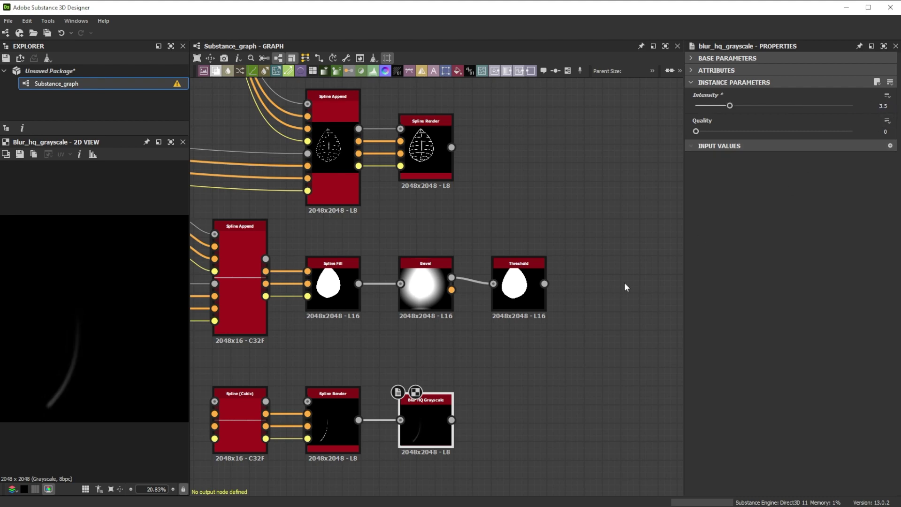
Add a Levels node after the stem's Blur HQ Grayscale.
key(space)
text(level)
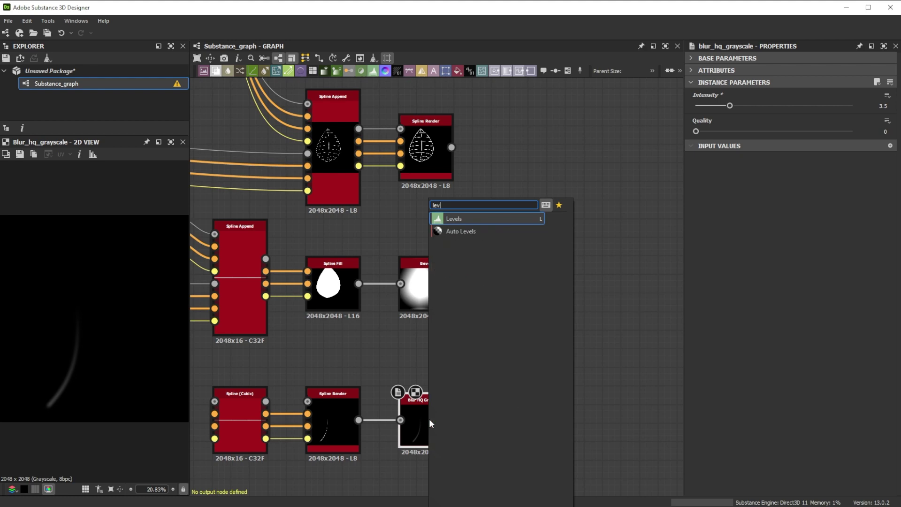
click(486, 218)
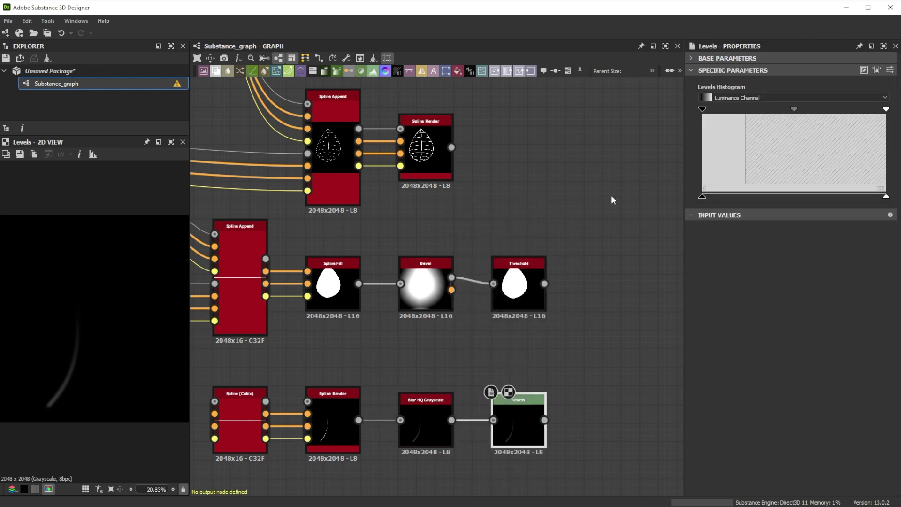
Set the Levels node's Level In Low to 0.03, Level In Mid to 0.35 and Level Out High to 0.9.
click(890, 70)
double_click(880, 99)
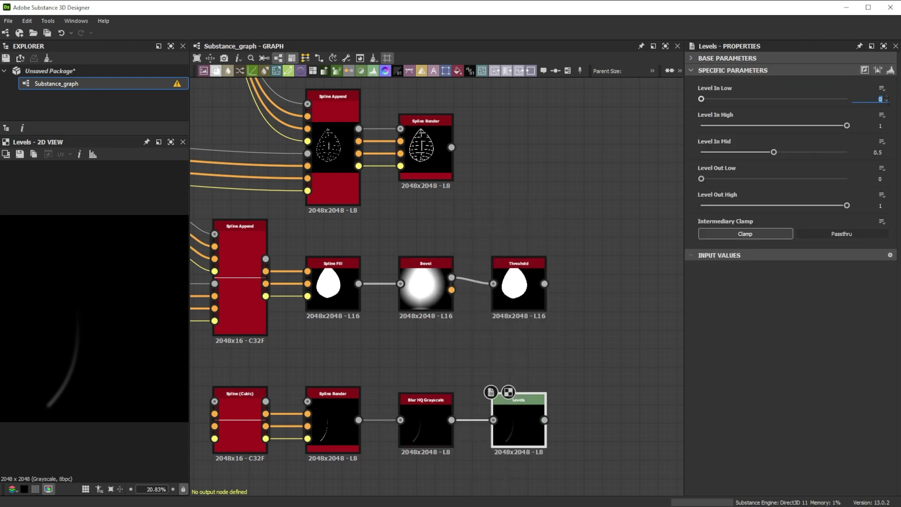
text(0.03)
key(Return)
double_click(869, 152)
text(.35)
key(Return)
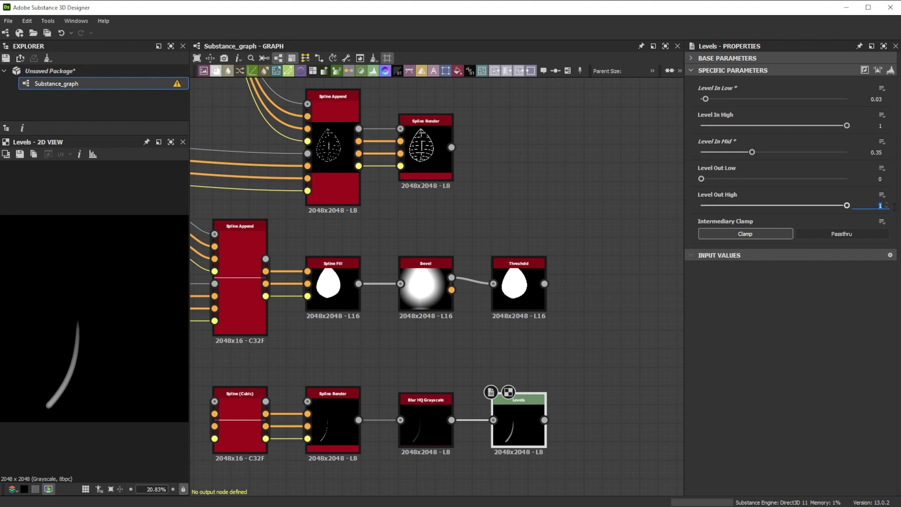
text(.9)
key(Return)
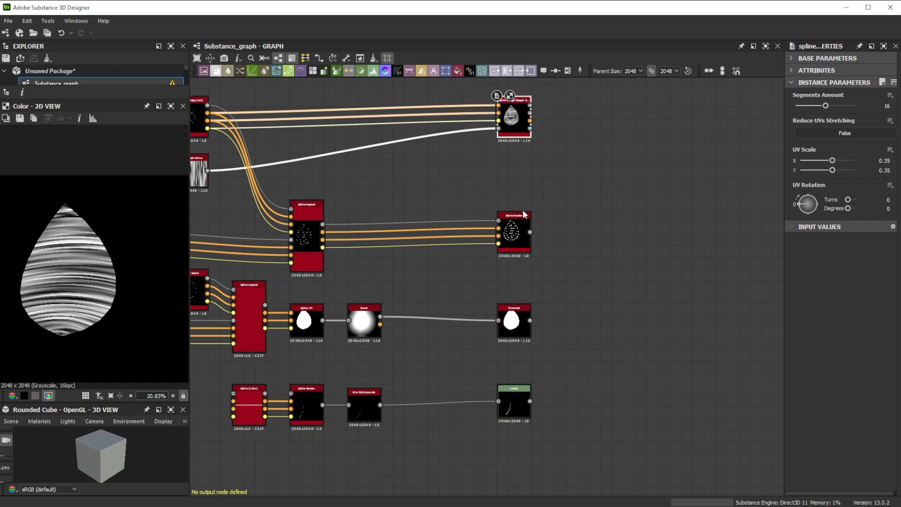
Preview the outputs of the vein Spline Render, the outline Threshold and the stem Levels nodes in turn.
double_click(524, 214)
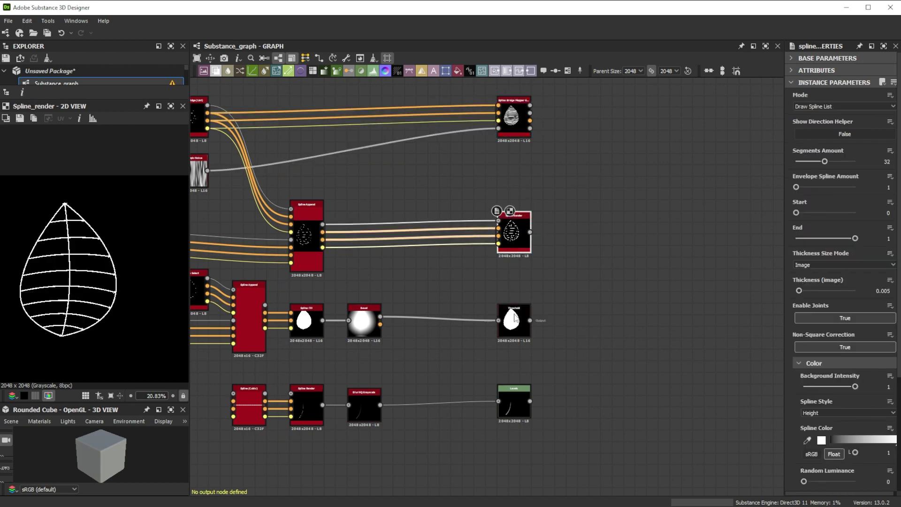
double_click(515, 318)
double_click(515, 404)
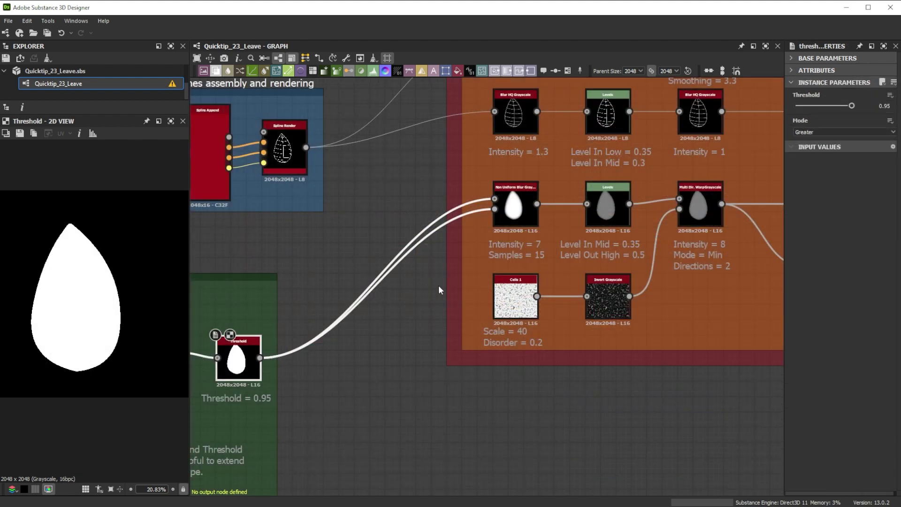
Preview the leaf base's Non Uniform Blur, Levels, Cells 1, Invert Grayscale and Multi Directional Warp nodes and inspect the Levels values.
click(520, 212)
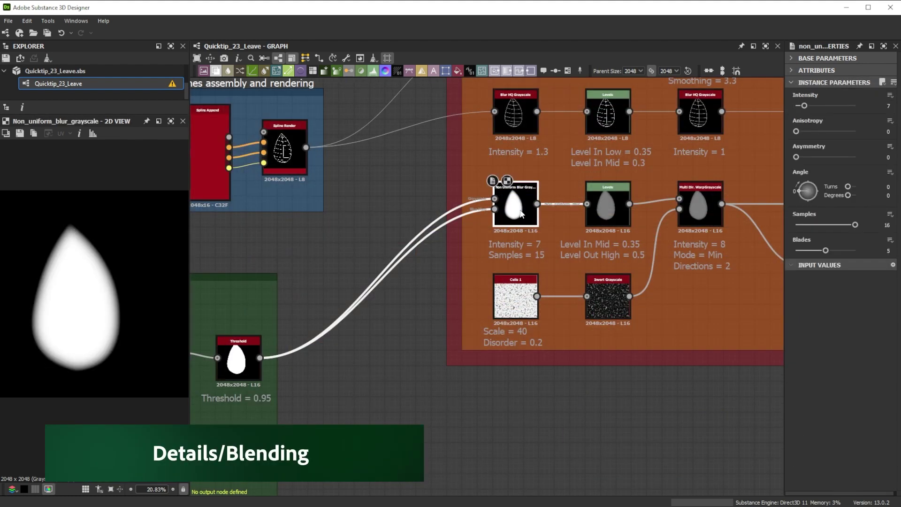
click(609, 210)
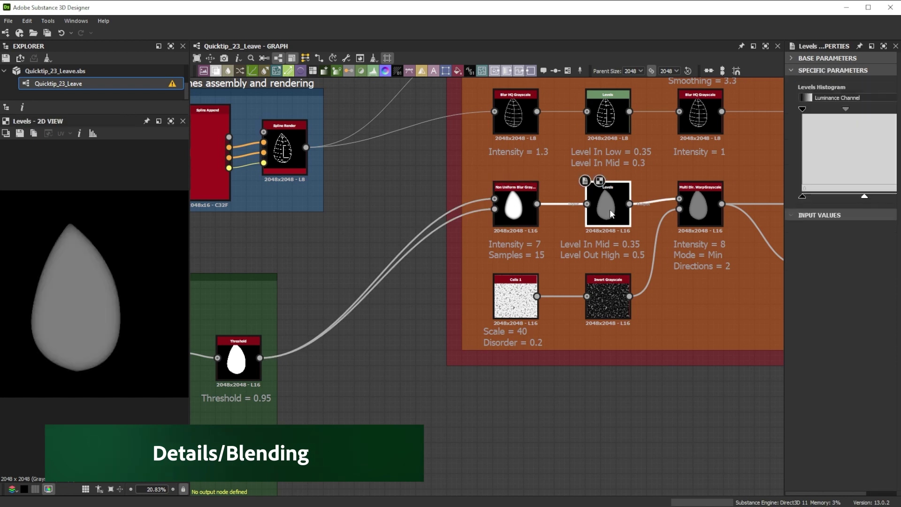
click(522, 310)
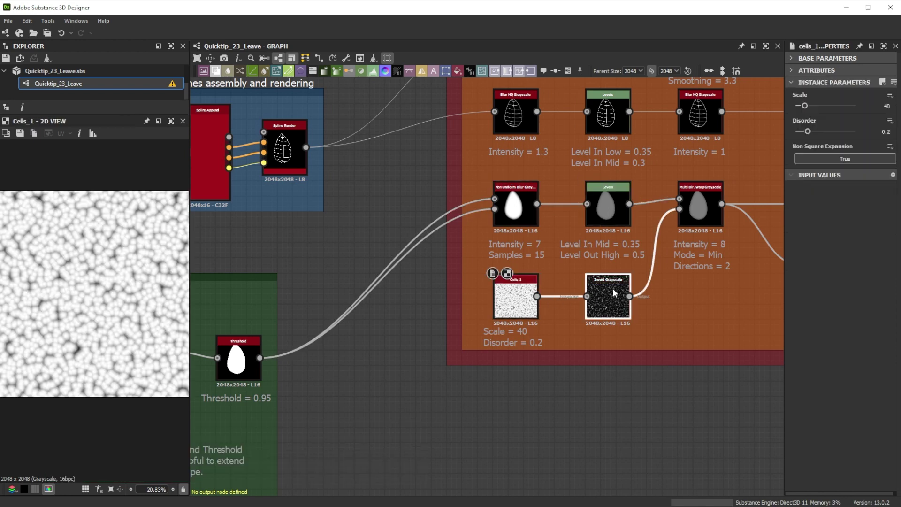
click(616, 287)
click(696, 207)
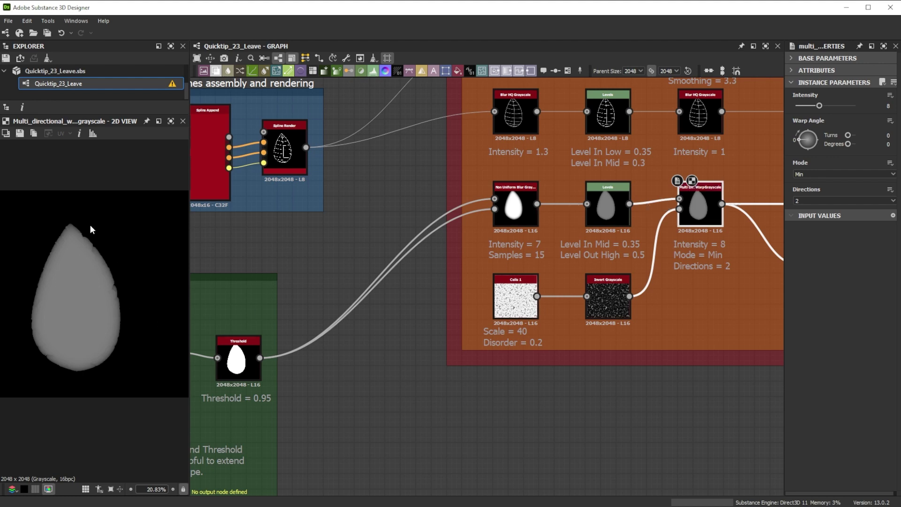
click(608, 207)
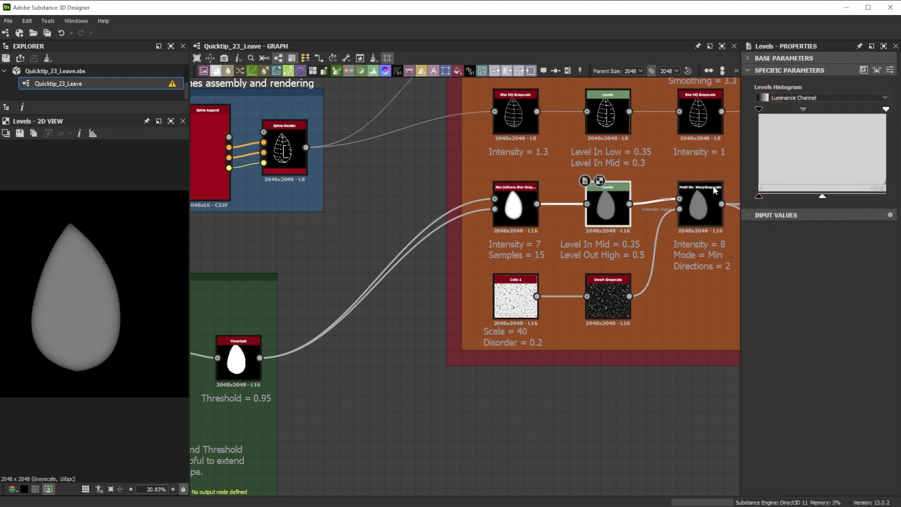
click(891, 70)
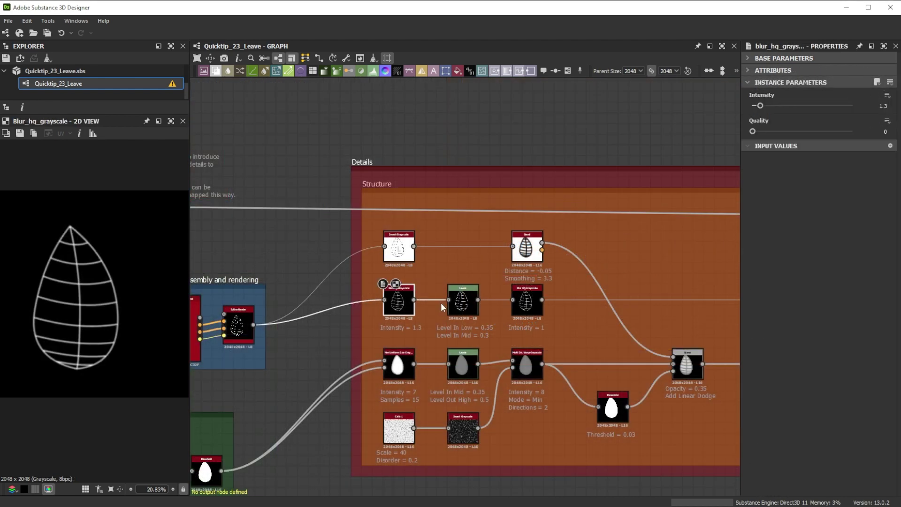
Preview the vein branch's Levels, second Blur HQ Grayscale and Bevel nodes and the Add Linear Dodge Blend.
click(468, 298)
click(540, 298)
click(535, 248)
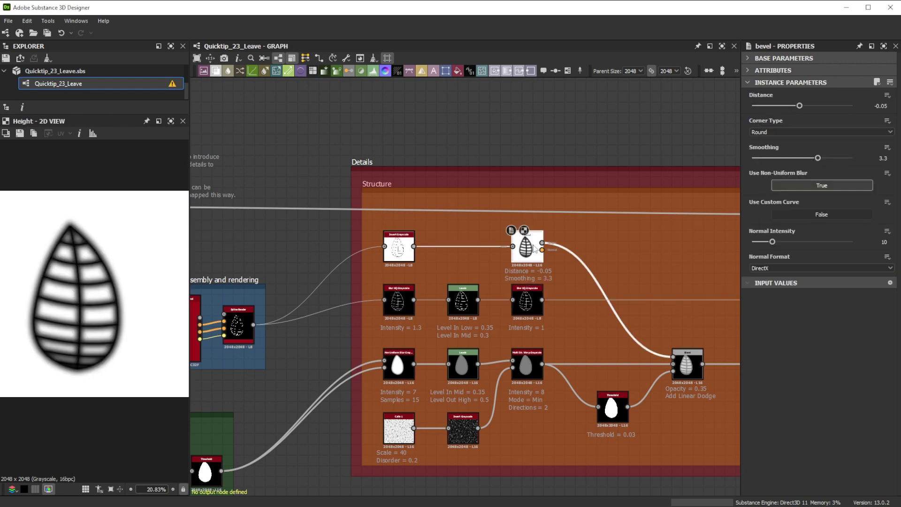
click(695, 367)
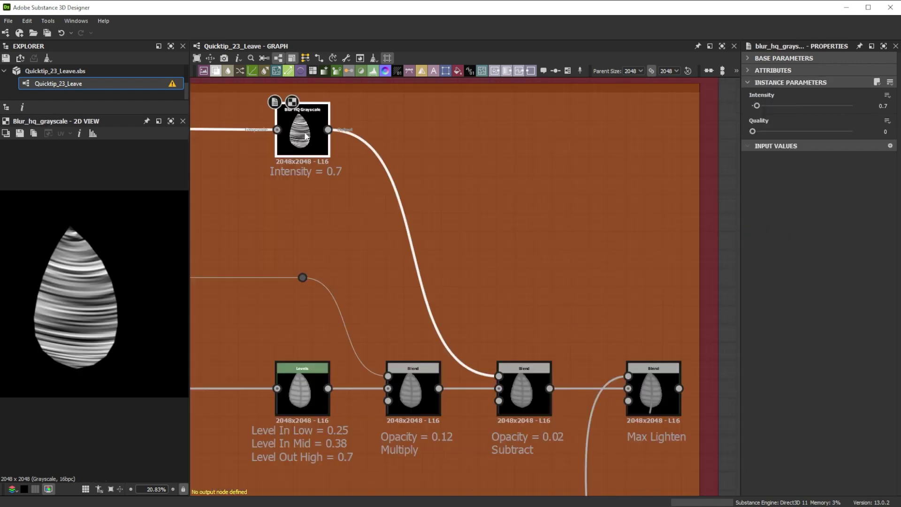
Inspect the fibre detail of the Subtract Blend up close and preview the final Max Lighten Blend.
click(526, 390)
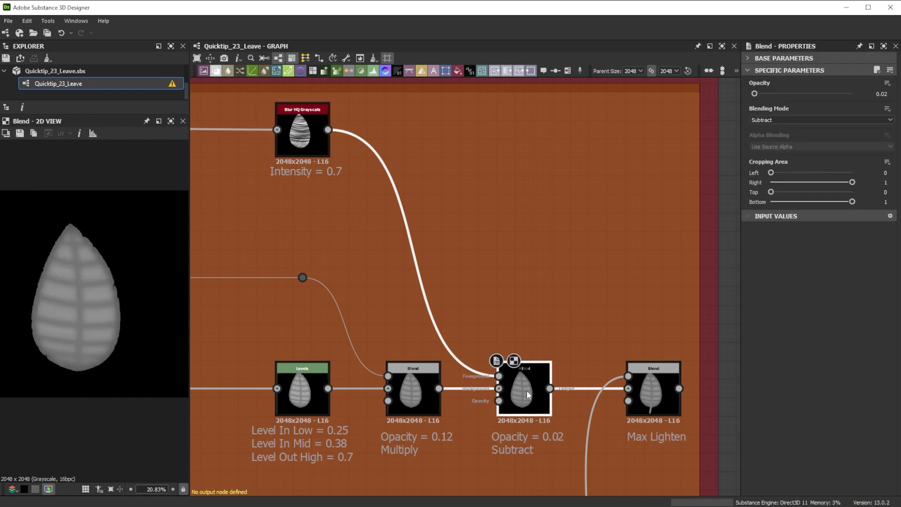
scroll(43, 314, up, 5)
scroll(43, 313, up, 1)
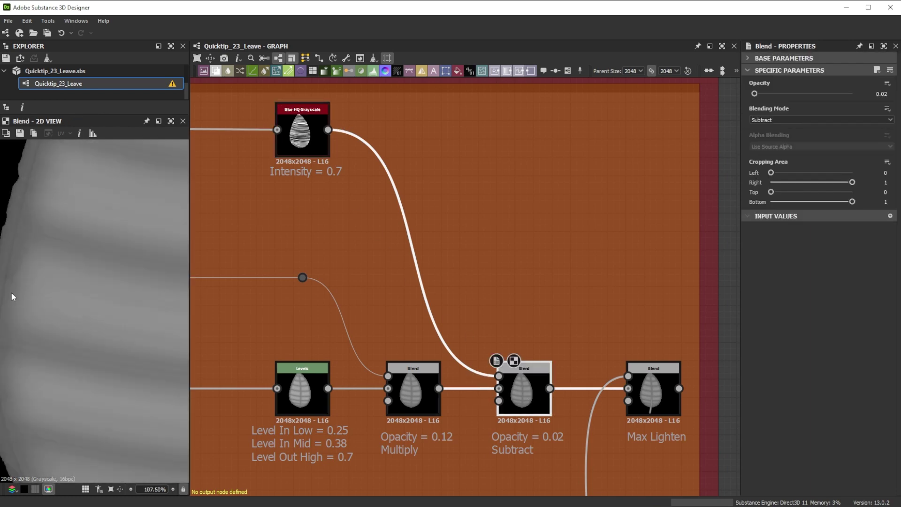
scroll(43, 314, down, 7)
click(658, 394)
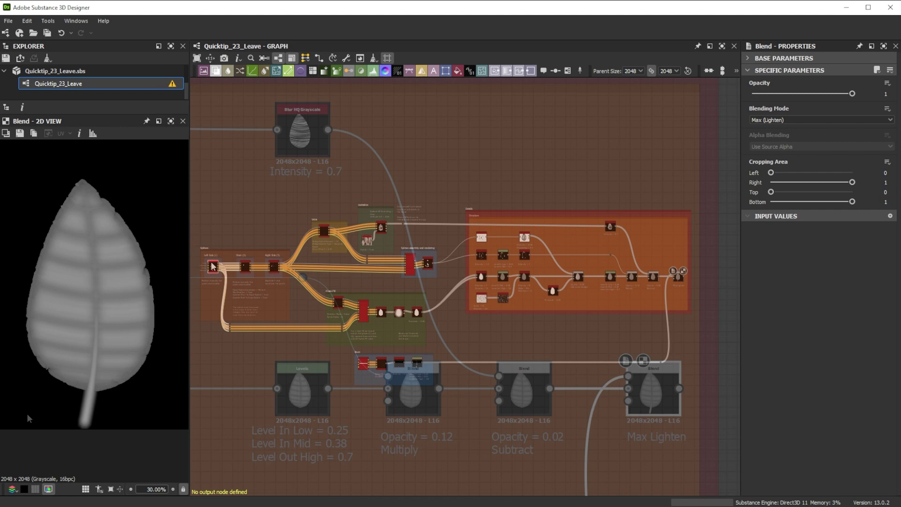
Reshape the leaf silhouette by moving control points of the left and right outline splines against the final Blend preview.
click(207, 260)
drag(20, 372, 29, 351)
click(274, 267)
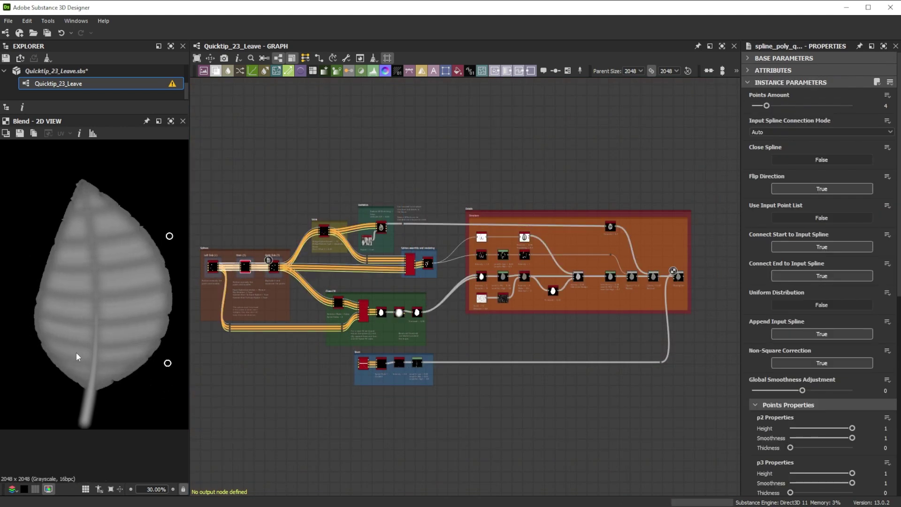
Bend the leaf's centre vein and stem by shifting the centre spline's points and the stem spline's tangents to the right.
click(95, 371)
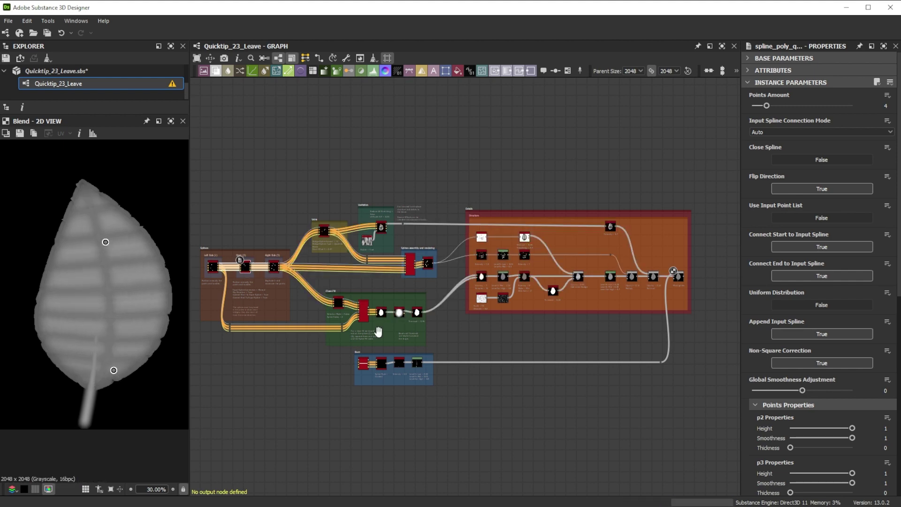
click(97, 367)
drag(101, 349, 120, 345)
drag(101, 296, 118, 292)
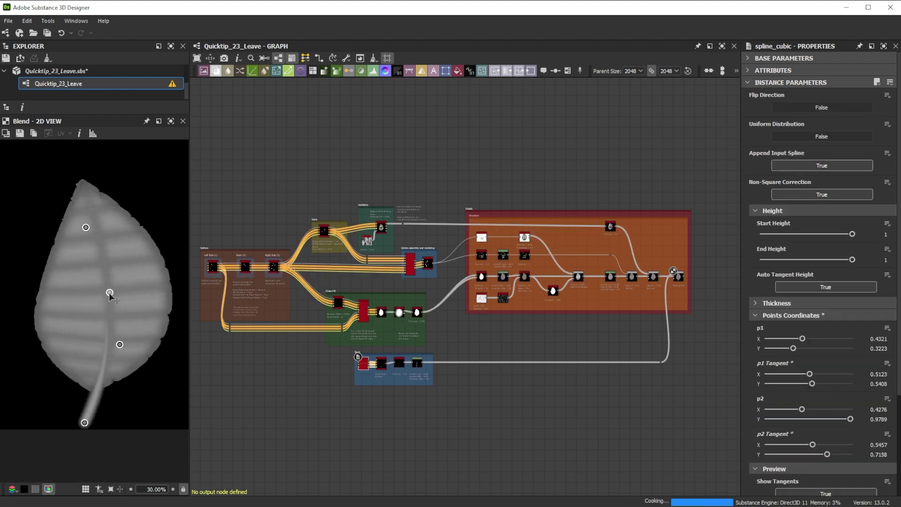
drag(89, 228, 88, 226)
drag(88, 226, 86, 226)
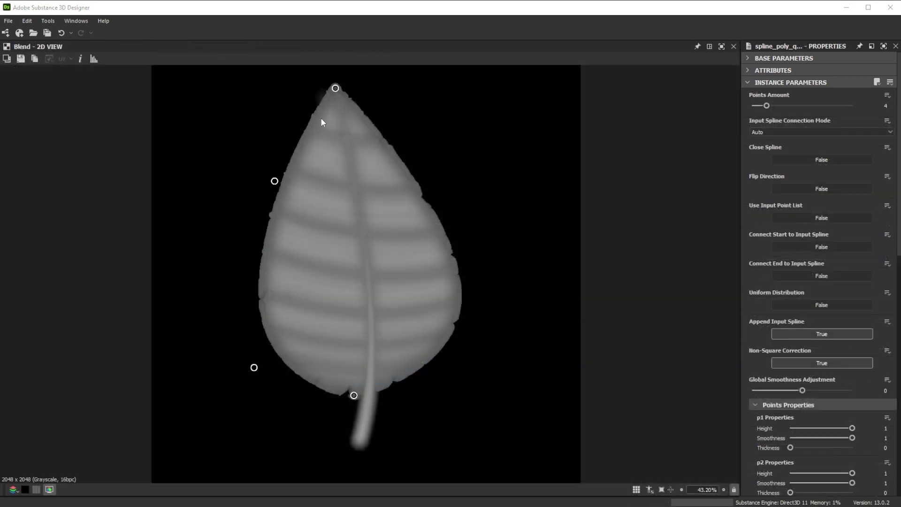
Shift the leaf's tip to the left and realign the base, centre vein and stem control points with it.
drag(334, 89, 311, 96)
drag(354, 395, 367, 390)
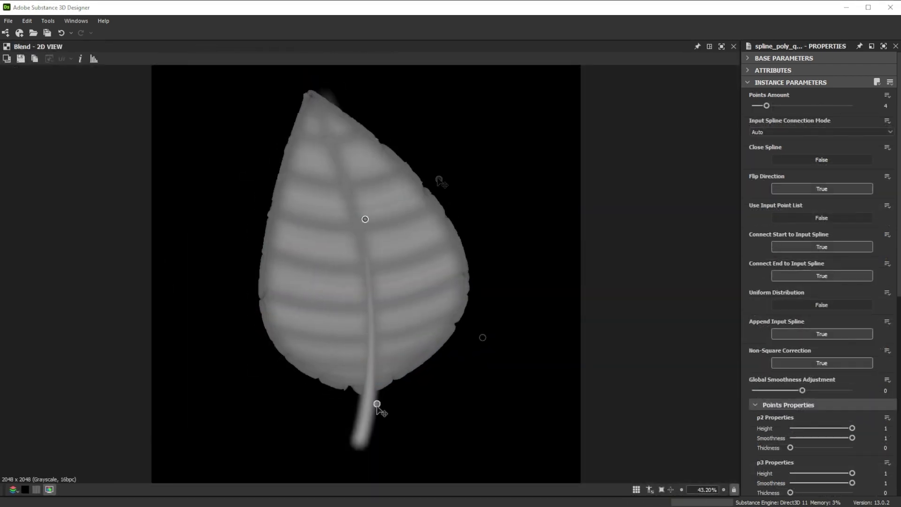
drag(365, 219, 358, 221)
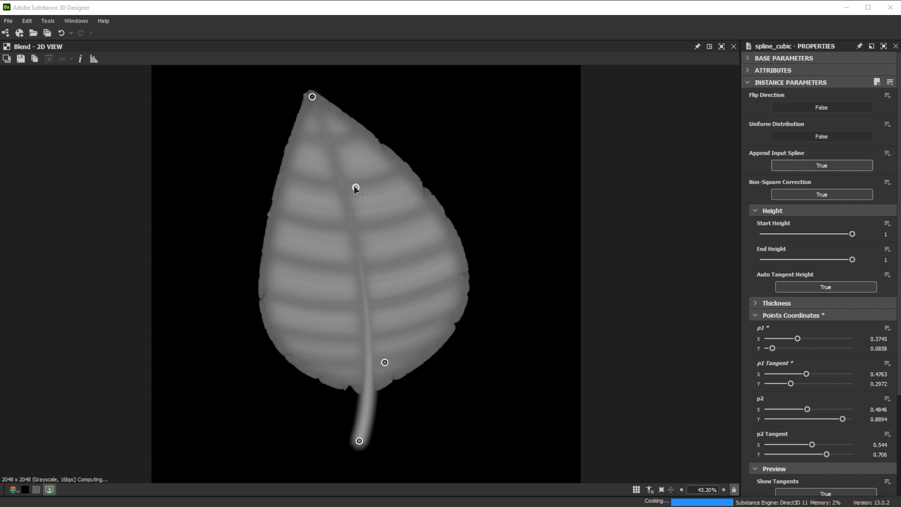
drag(384, 360, 381, 363)
drag(355, 187, 357, 190)
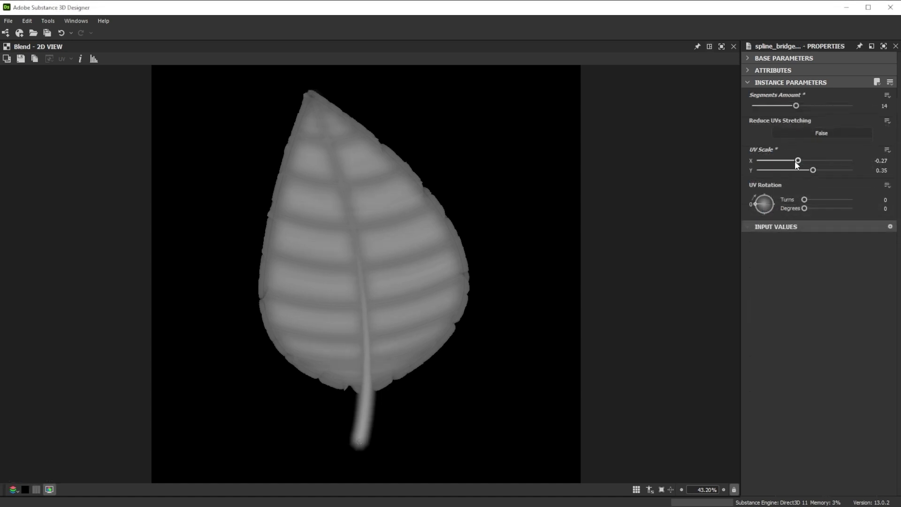
Adjust the fibre texture's UV Scale on the spline bridge mapping node and raise the veins' Bridge Spline Amount.
mouse_move(798, 160)
mouse_down()
mouse_move(776, 163)
mouse_move(810, 161)
mouse_move(807, 176)
mouse_up()
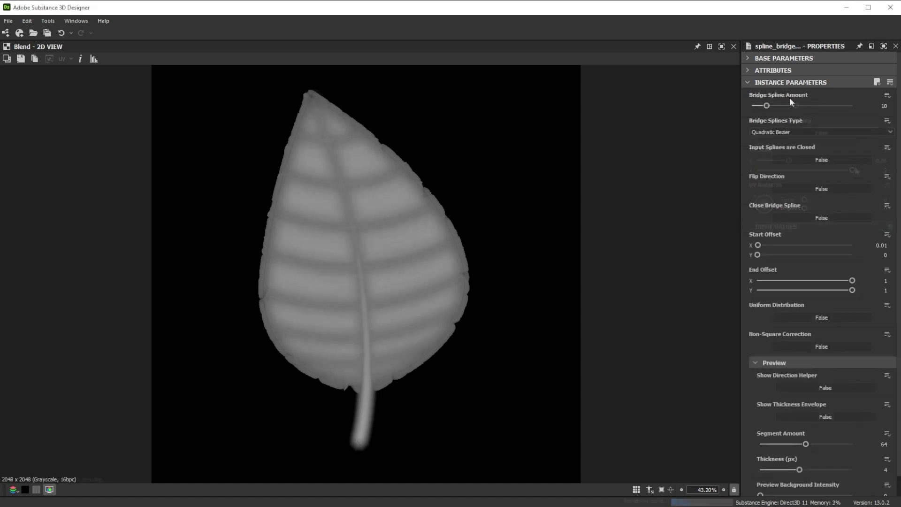
mouse_move(771, 105)
mouse_down()
mouse_move(784, 106)
mouse_move(772, 107)
mouse_up()
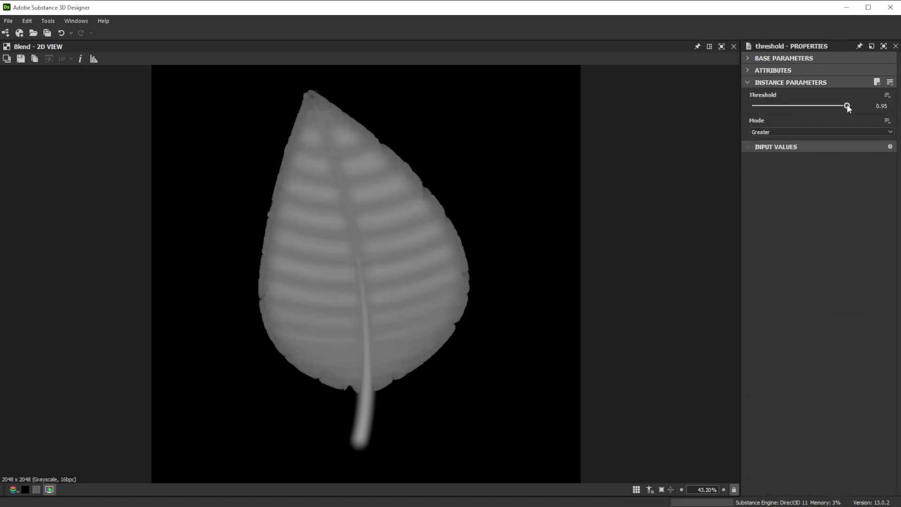
Adjust the Threshold value of the outline mask's Threshold node.
drag(847, 105, 845, 104)
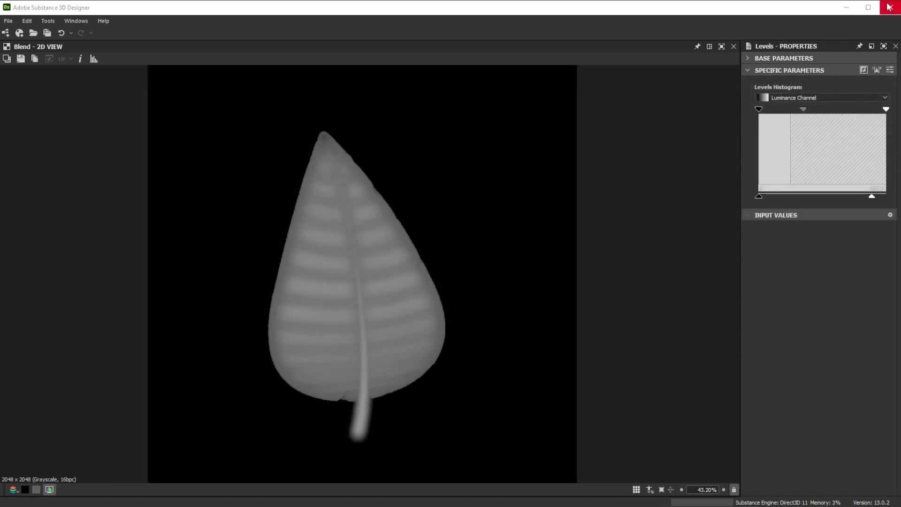